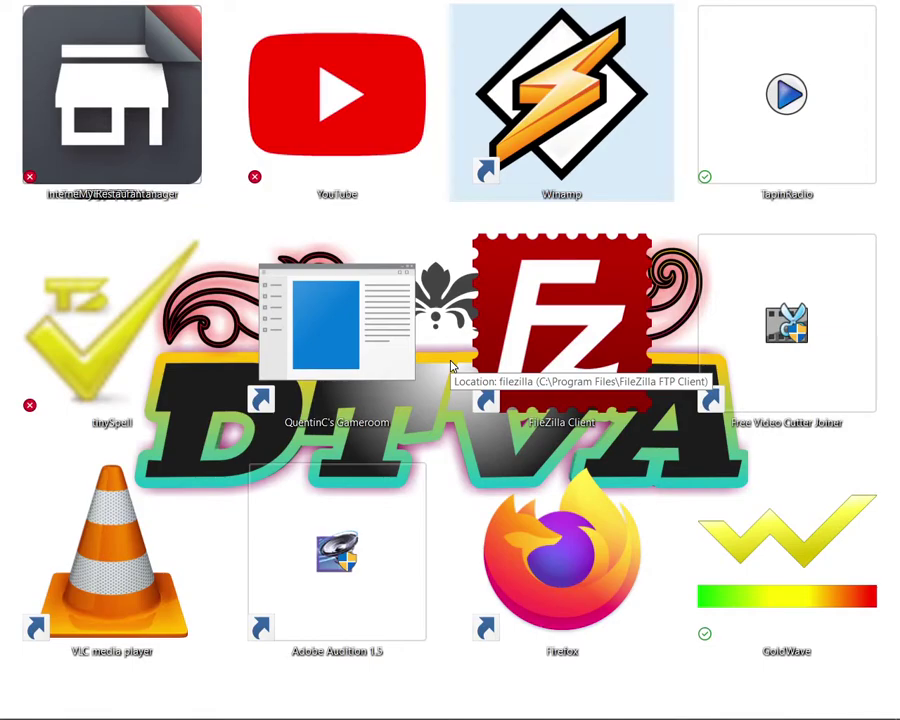
Select the FileZilla Client desktop shortcut, then move the selection to GoldWave.
left_click(451, 366)
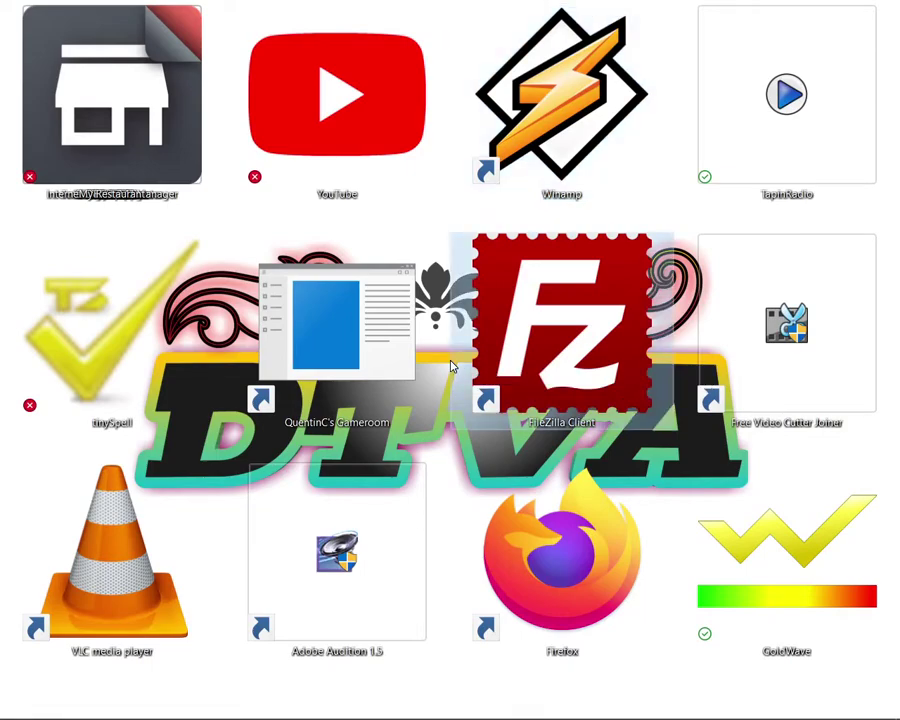
key("g")
key("g")
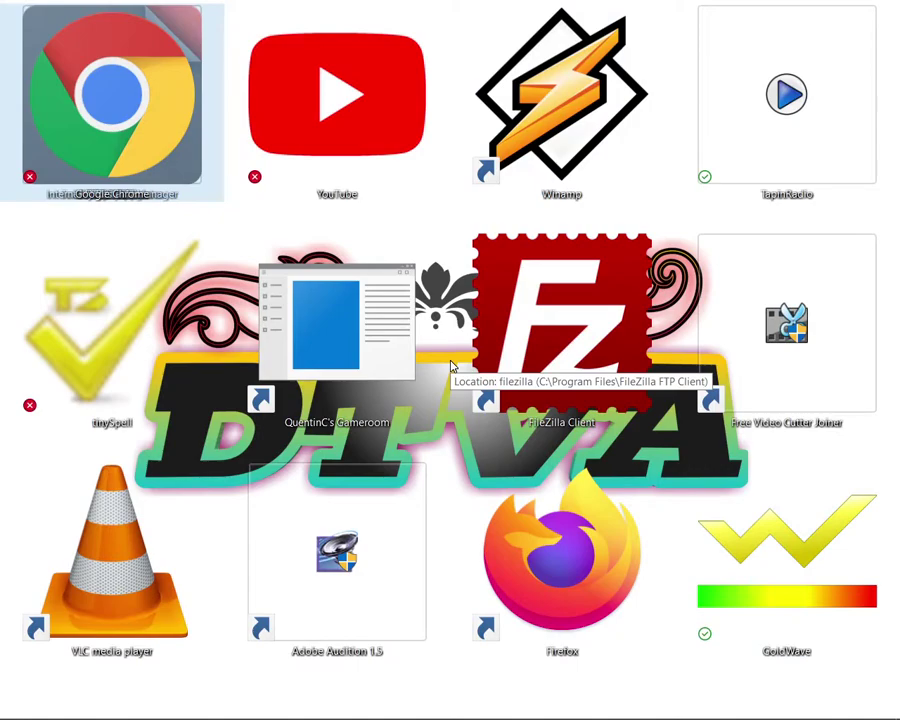
Launch Excel 2016 from a Start search for 'ex', open a blank workbook and maximize it.
key("super")
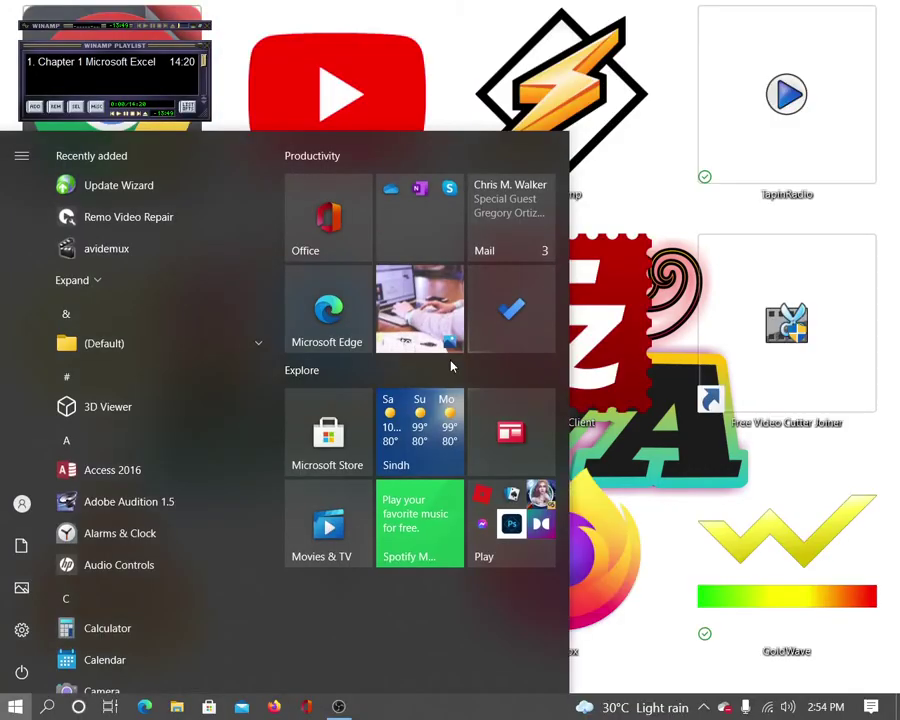
type("ex")
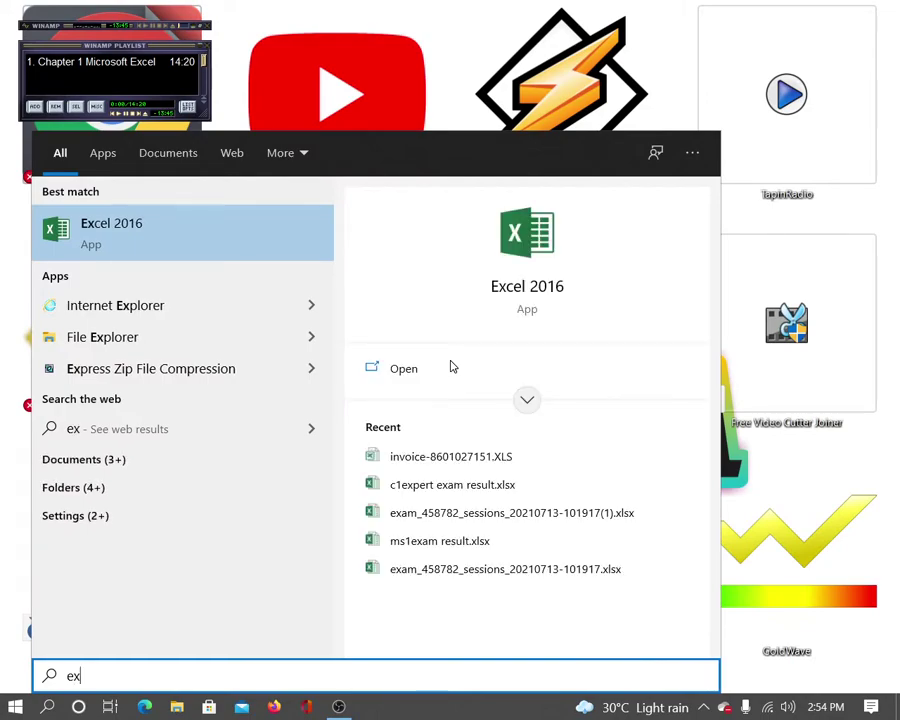
left_click(450, 367)
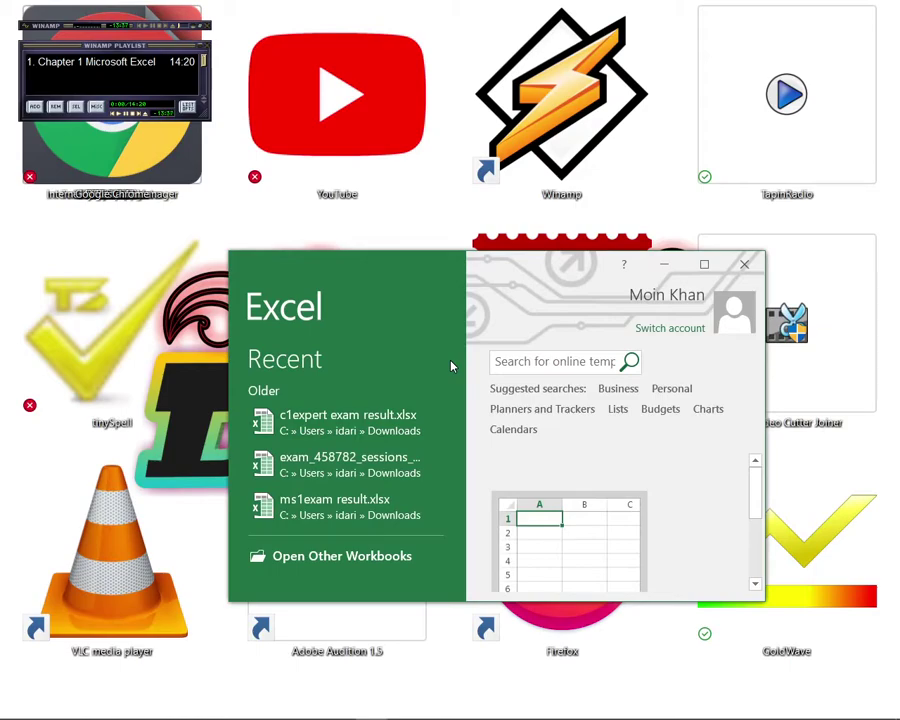
key("Escape")
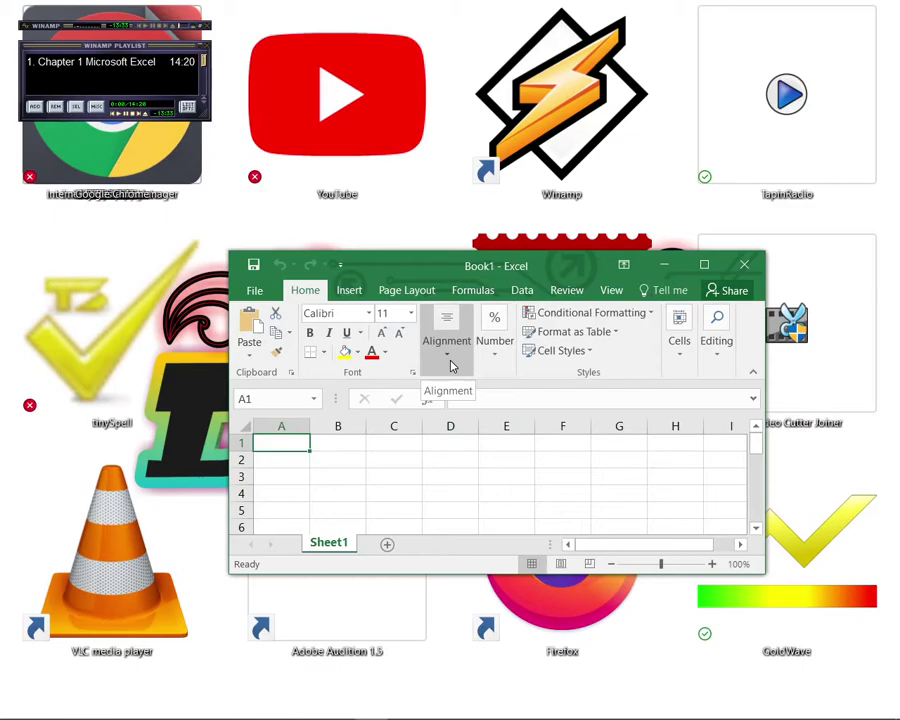
key("super+Up")
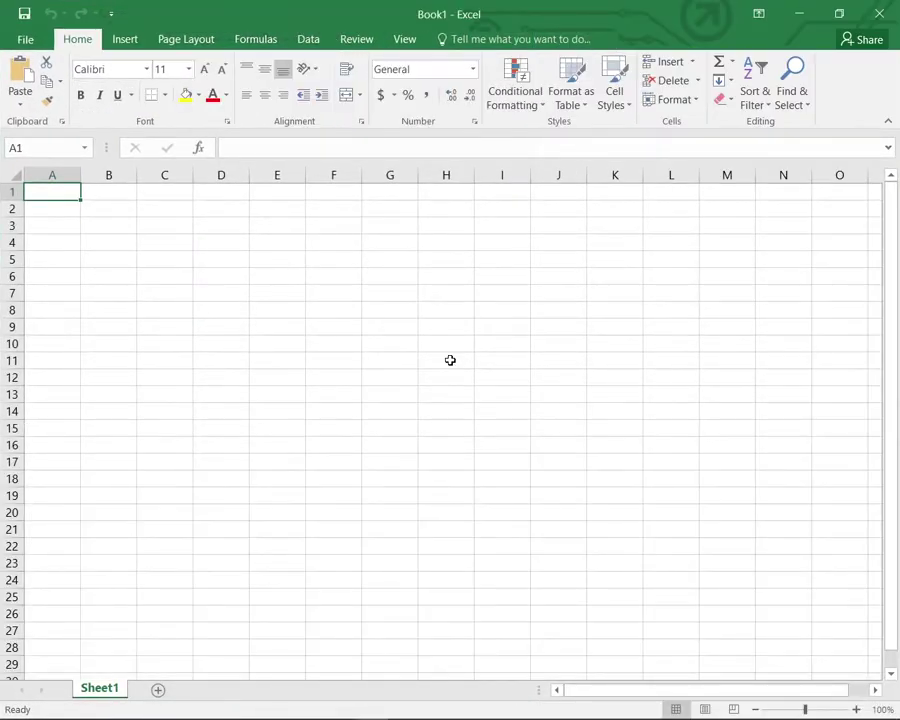
key("Return")
key("Up")
key("Down")
key("Up")
key("Right")
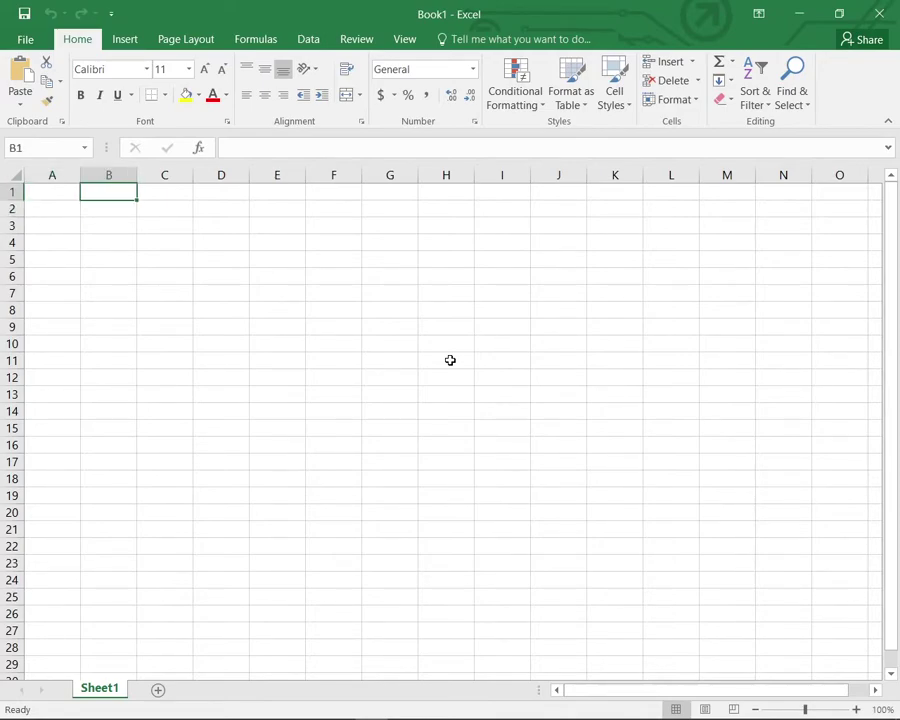
key("Right")
key("Right")
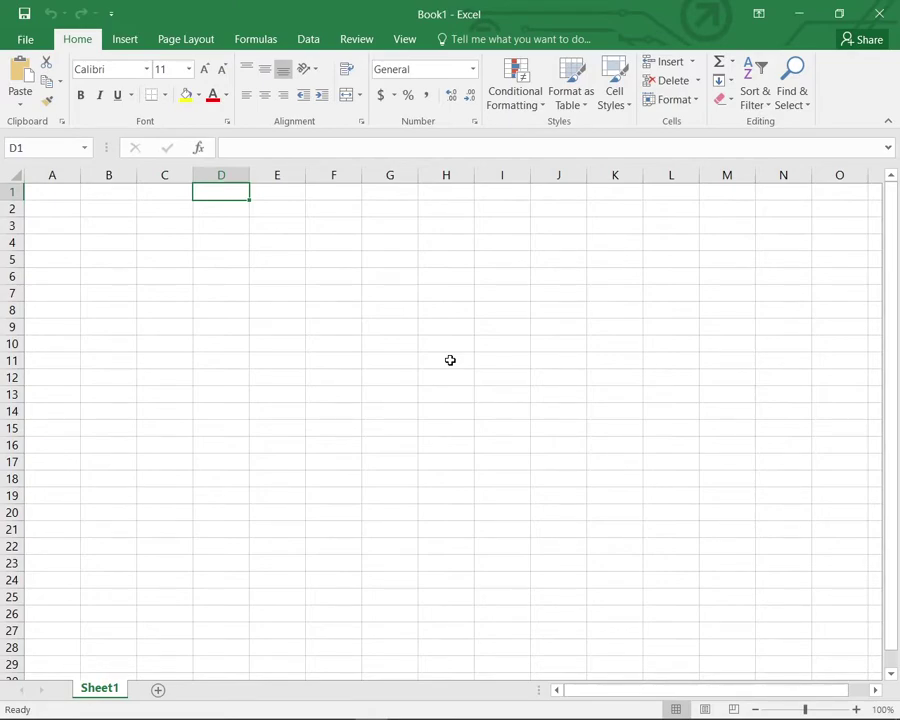
key("Left")
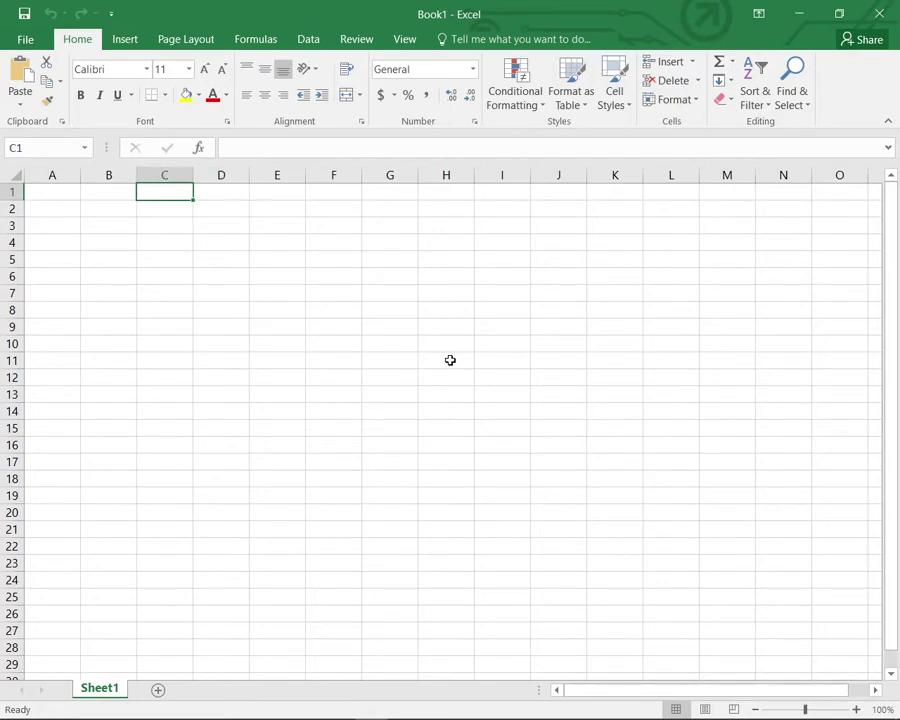
key("Right")
key("Left")
key("Left")
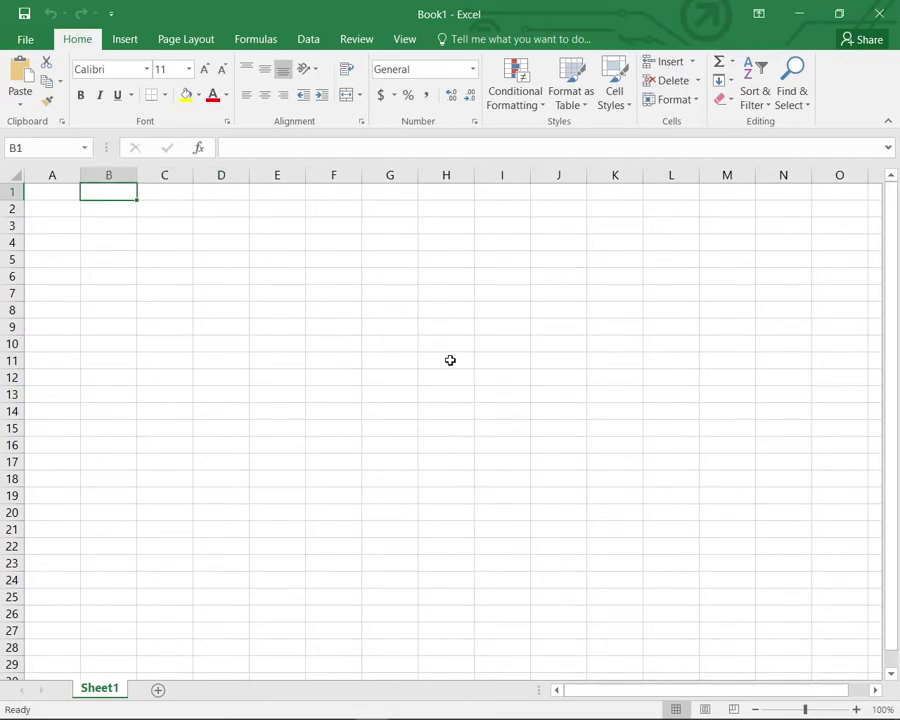
key("Left")
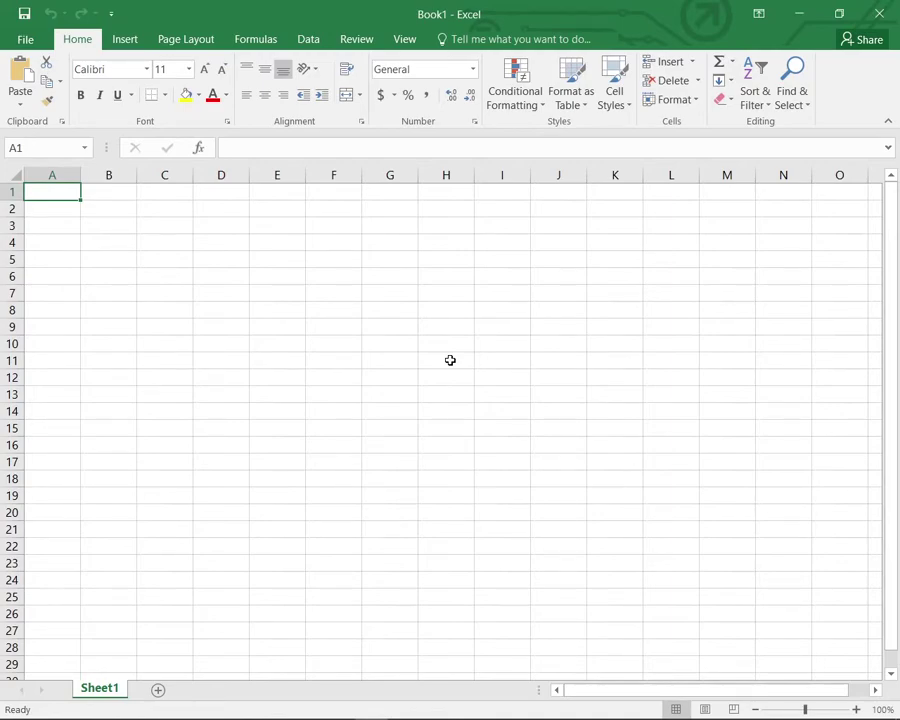
key("Down")
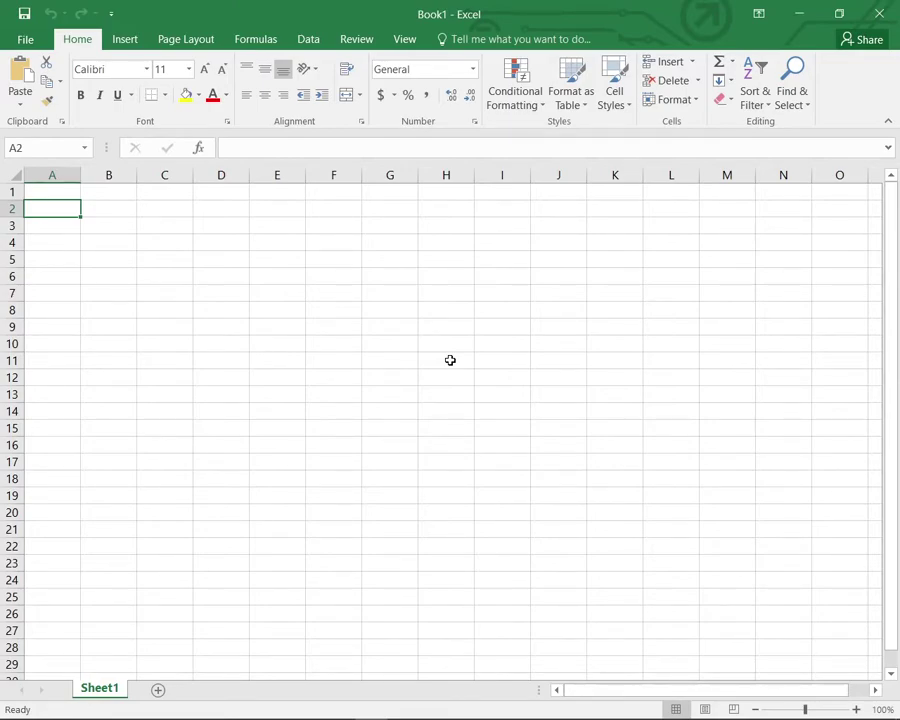
key("Down")
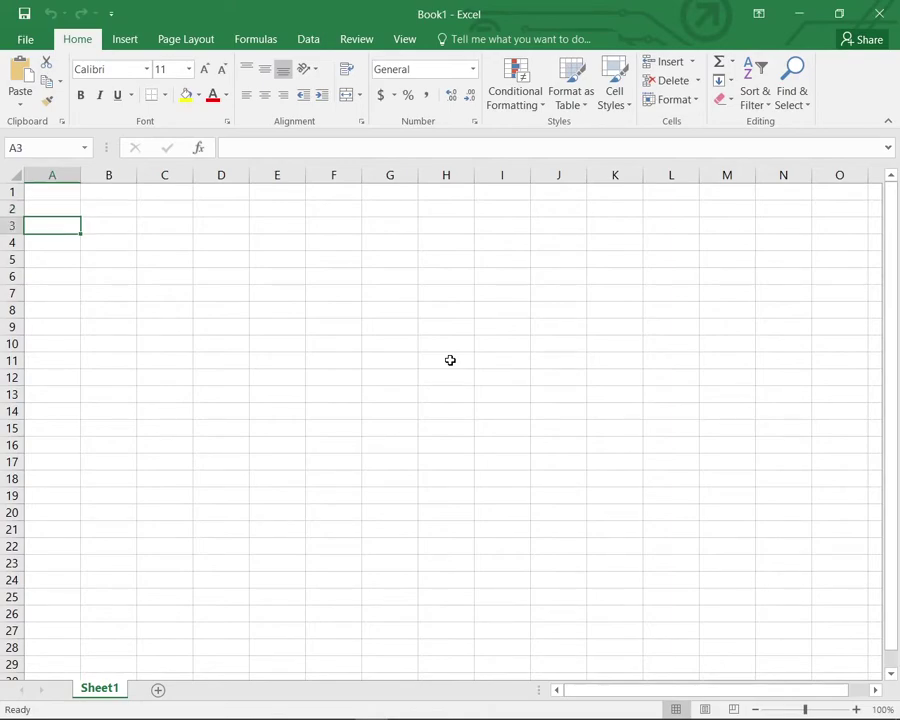
key("Down")
key("Down")
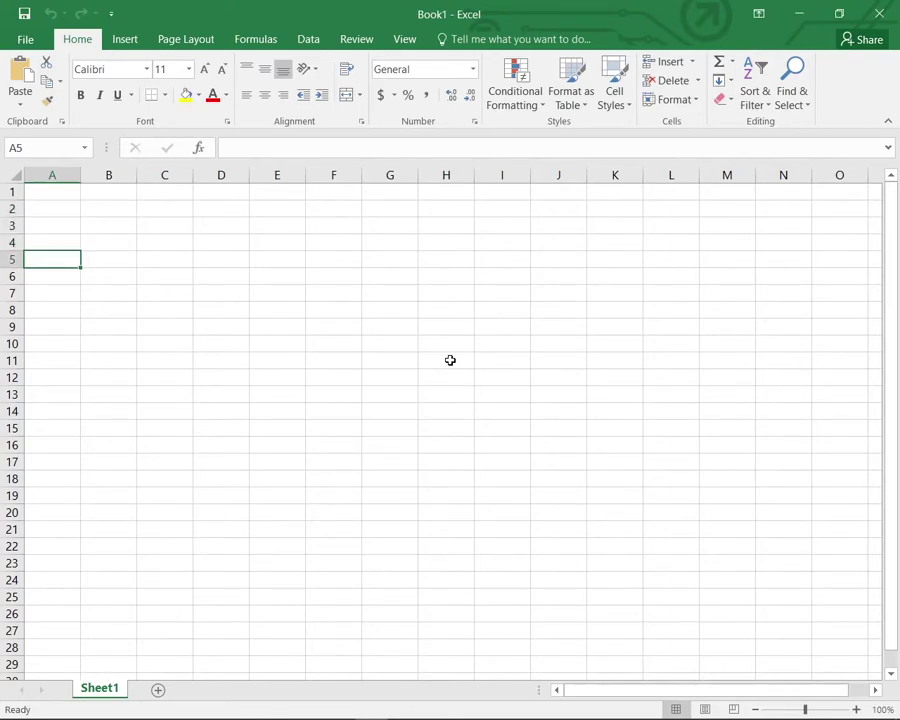
key("Down")
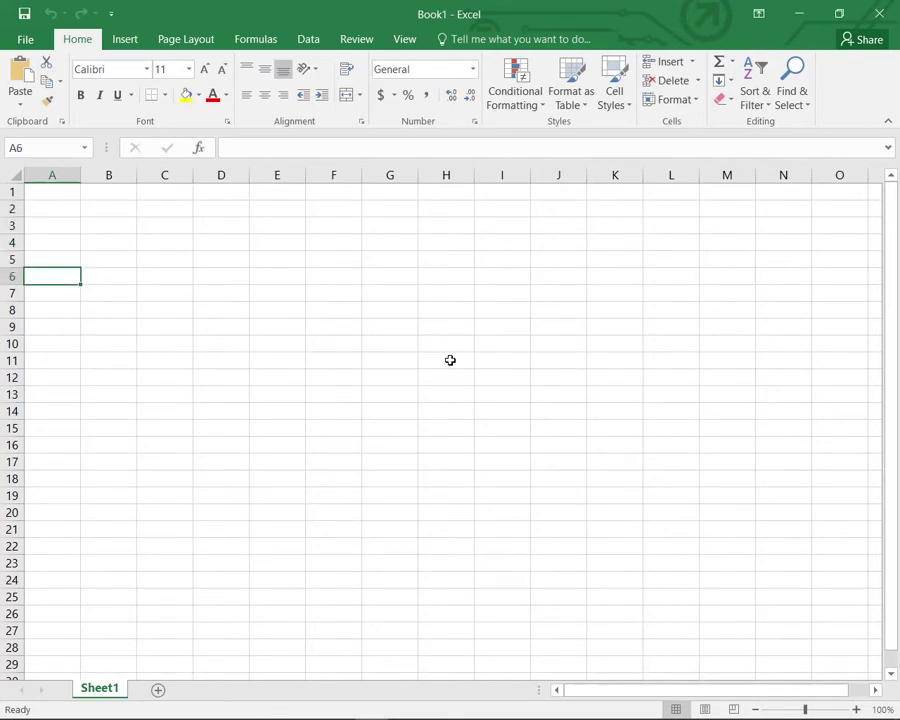
key("Up")
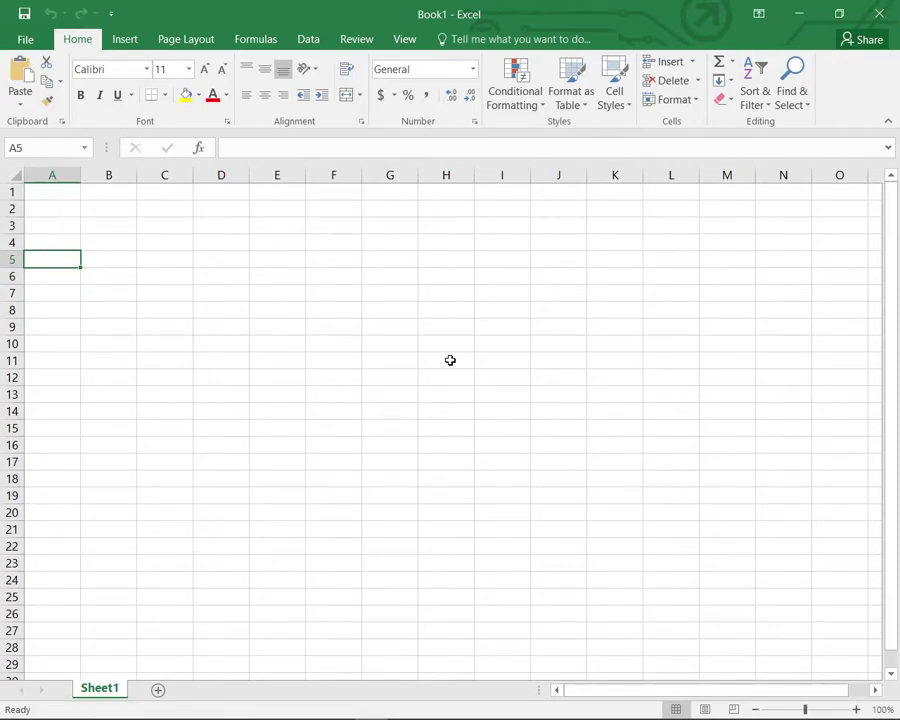
key("Up")
key("Up")
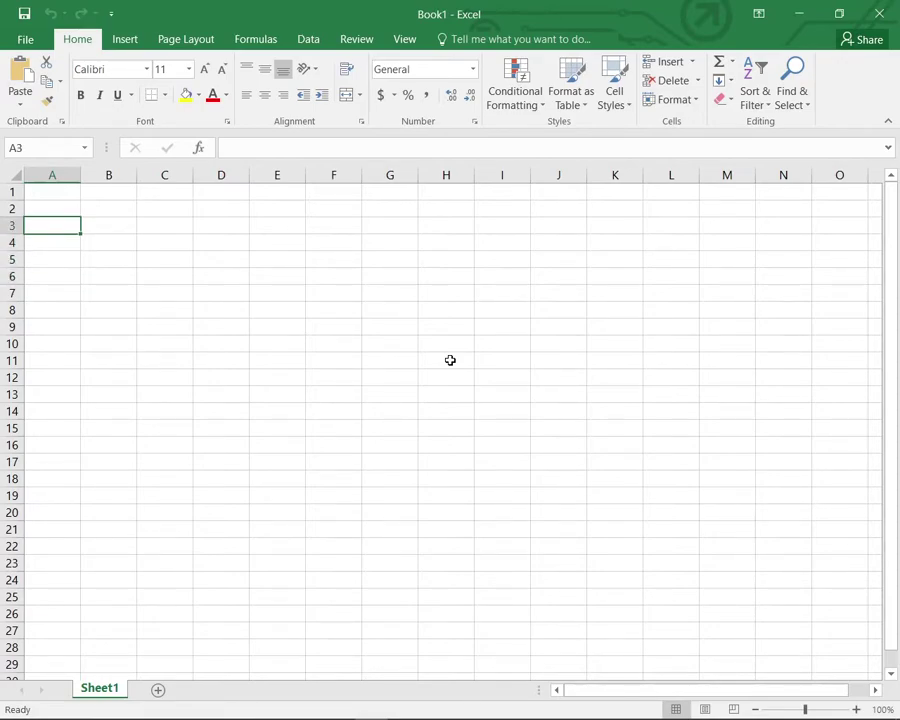
key("Up")
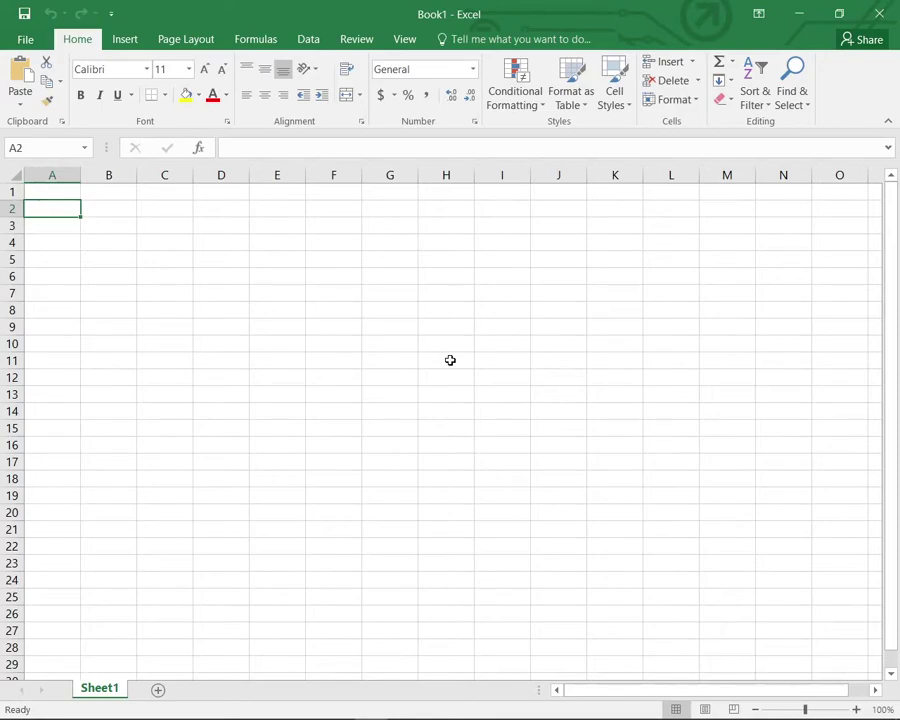
key("Up")
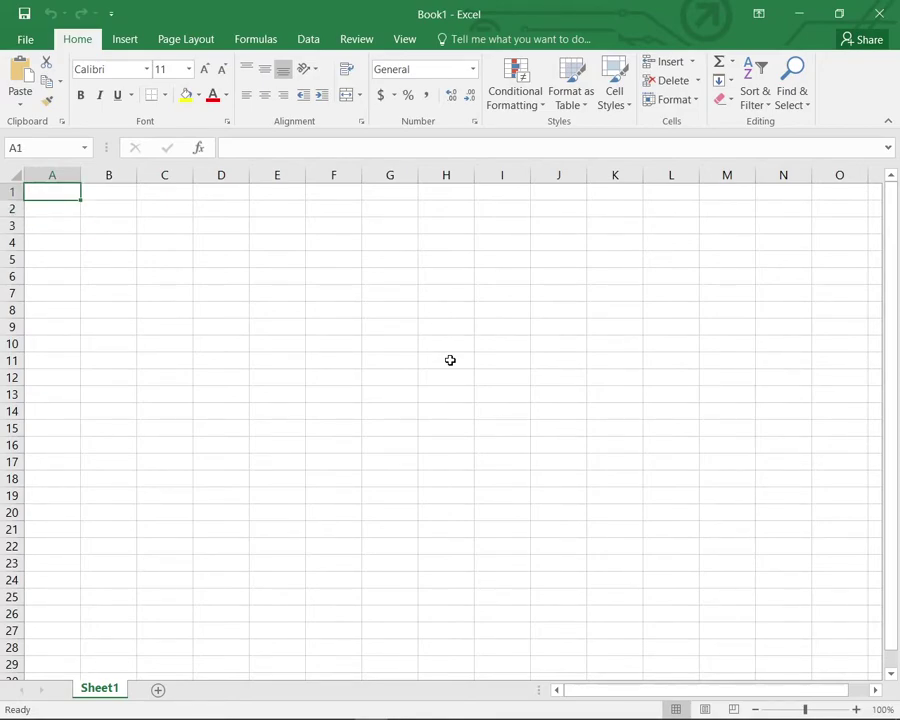
key("Down")
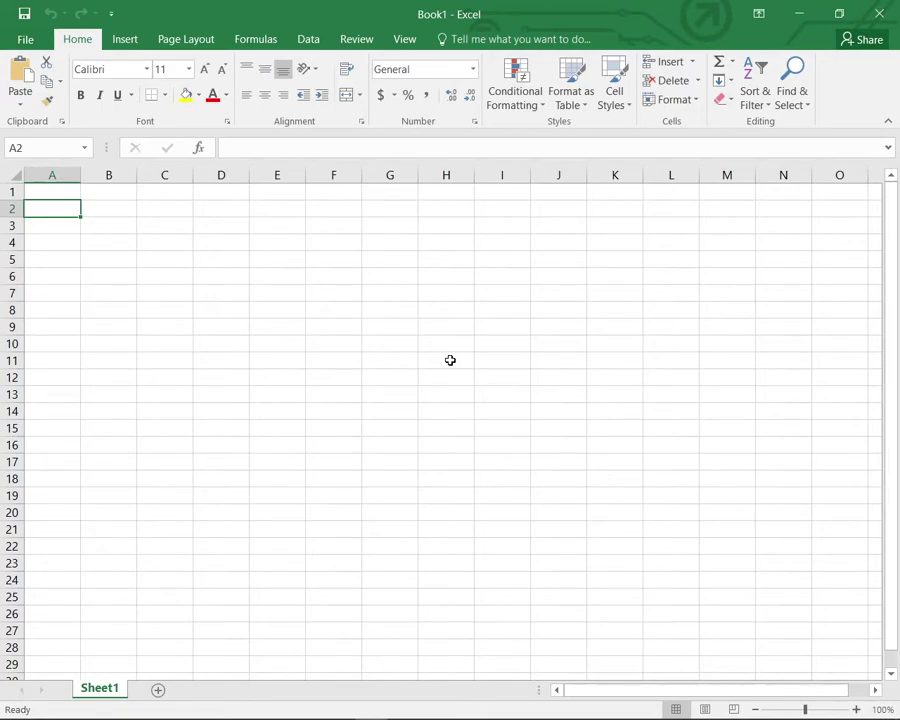
Move the active cell around D2, C2, C4 and C1 with the arrow keys.
key("Right")
key("Right")
key("Right")
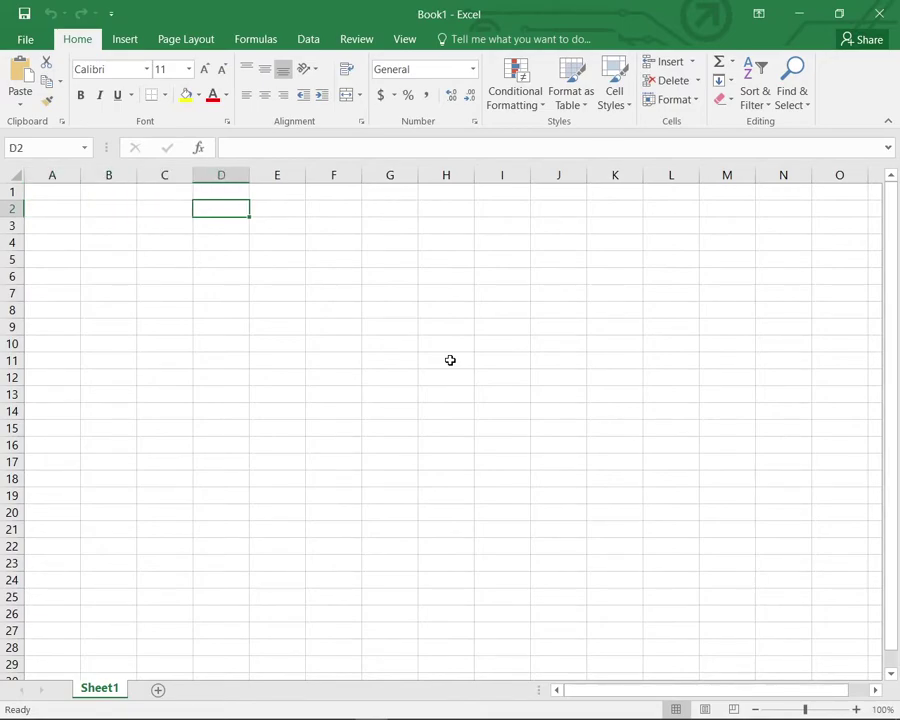
key("Left")
key("Down")
key("Down")
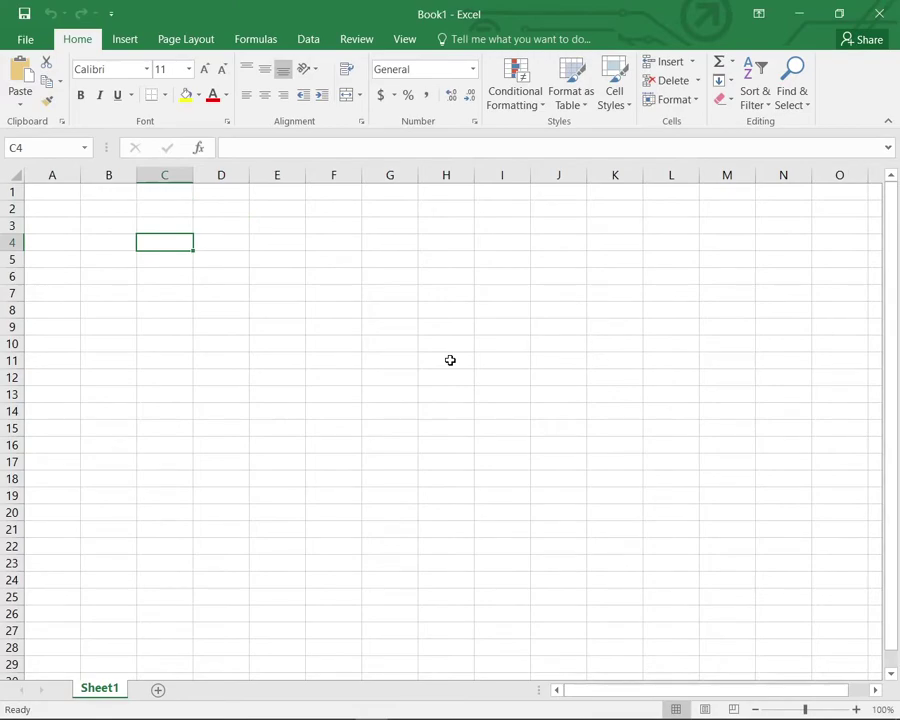
key("Up")
key("Up")
key("Up")
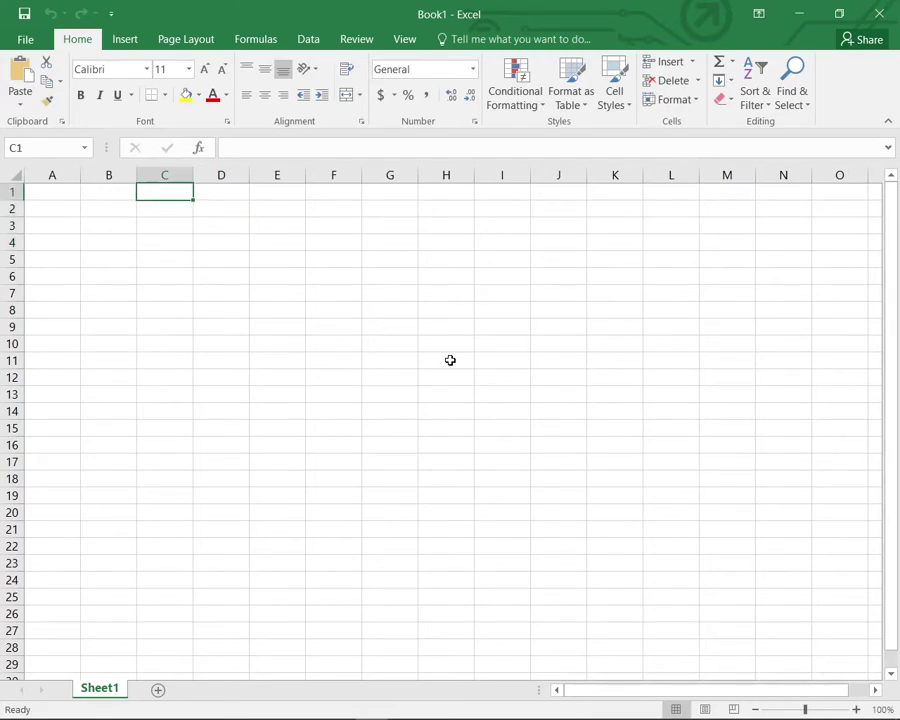
key("Right")
key("Right")
key("Right")
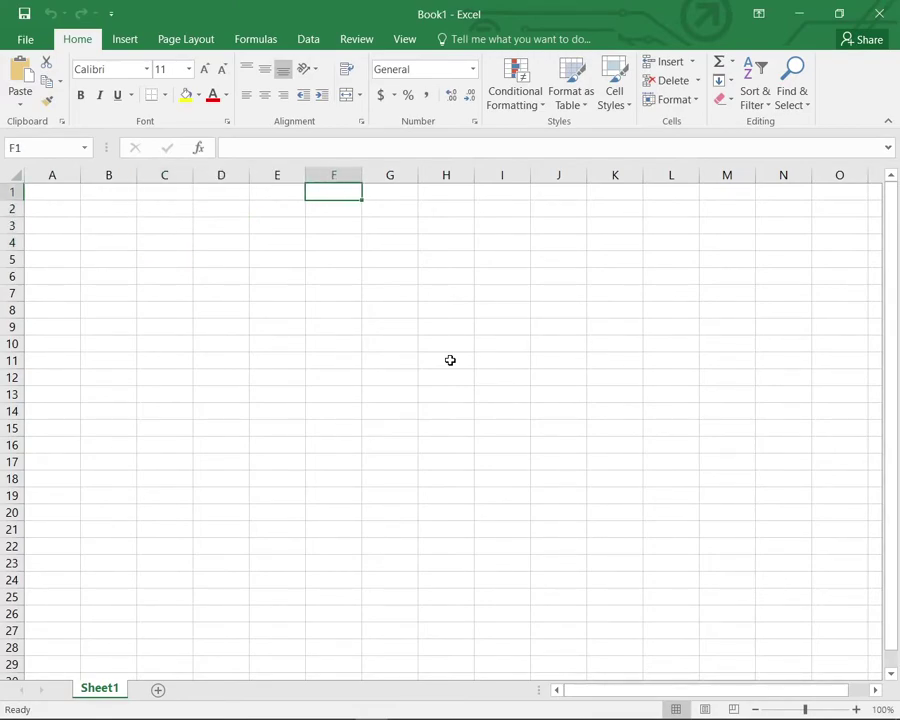
key("Left")
key("Left")
key("Left")
key("Left")
key("Left")
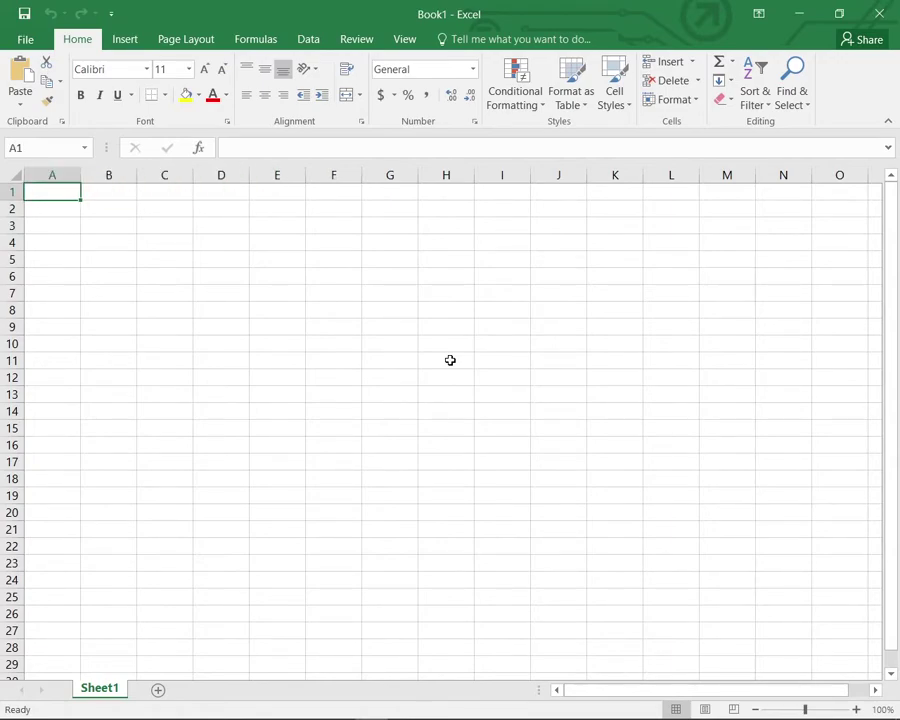
Step down column A to A4, then back up to A1.
key("Down")
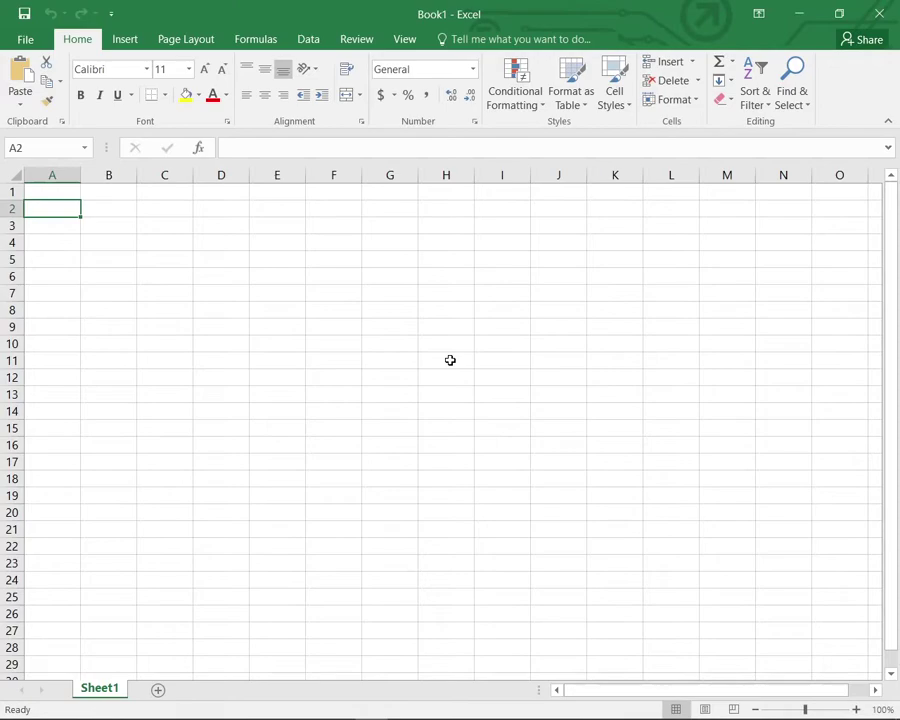
key("Down")
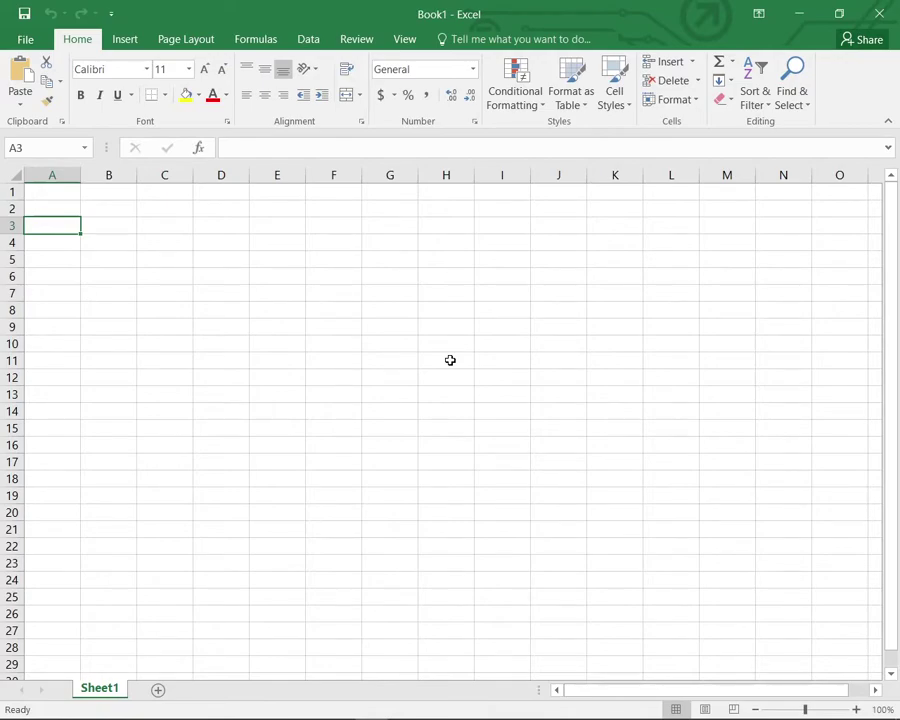
key("Down")
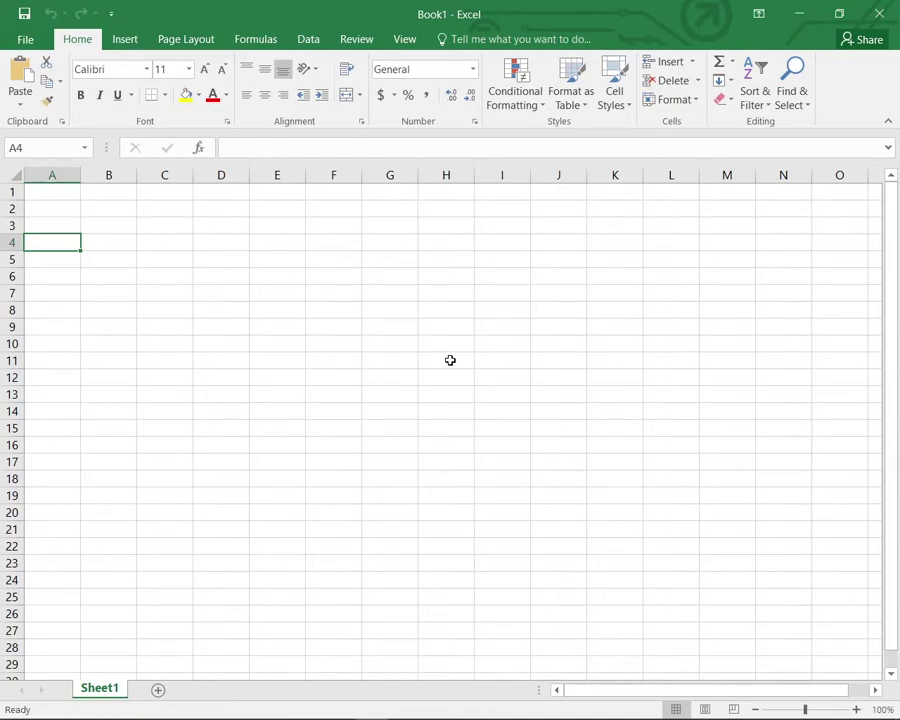
key("Up")
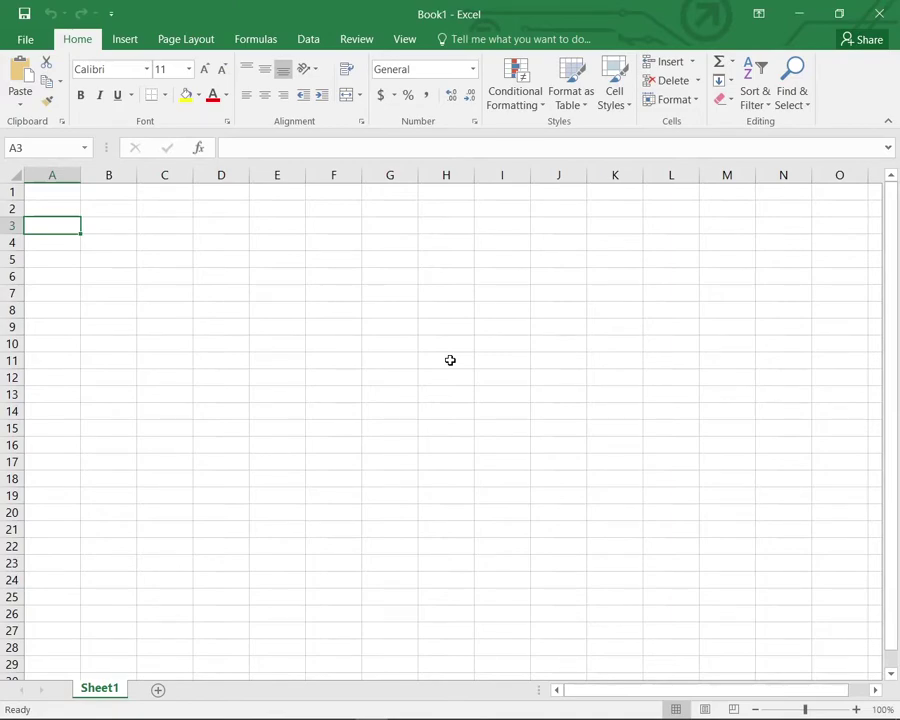
key("Up")
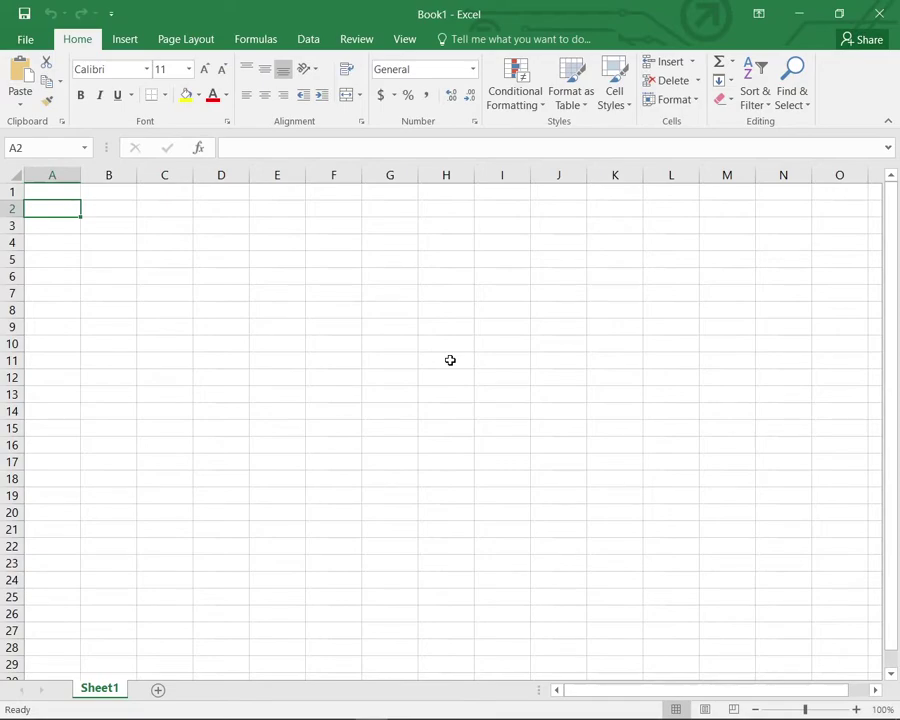
key("Up")
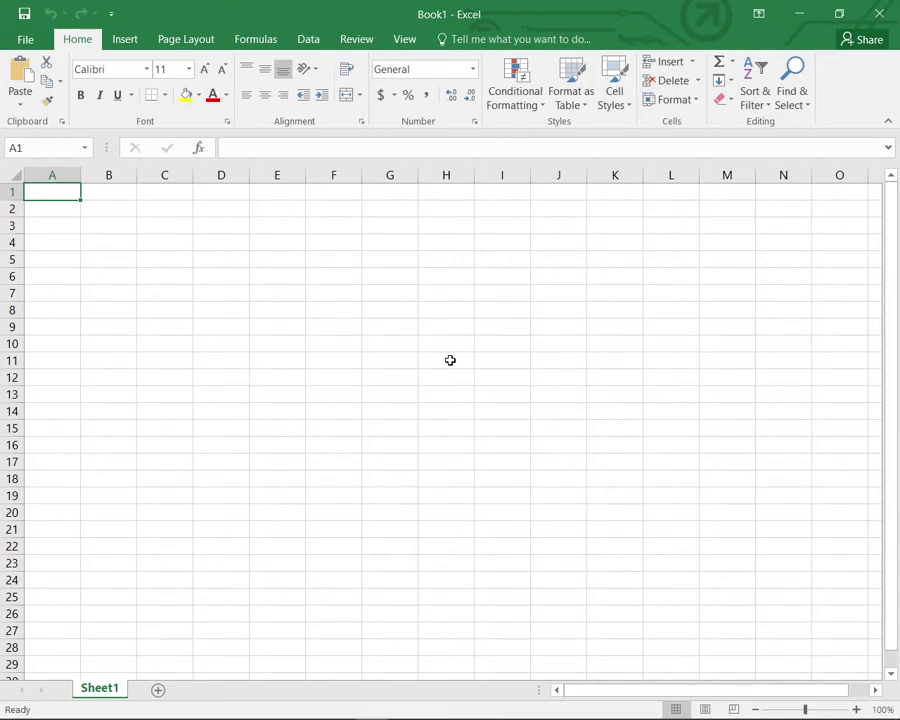
key("Down")
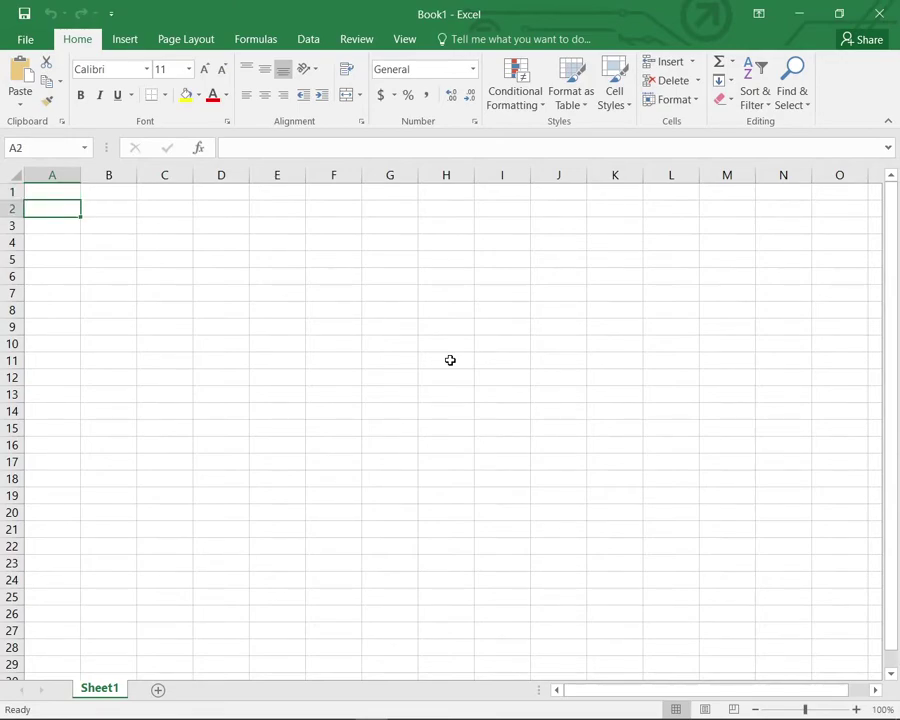
key("Down")
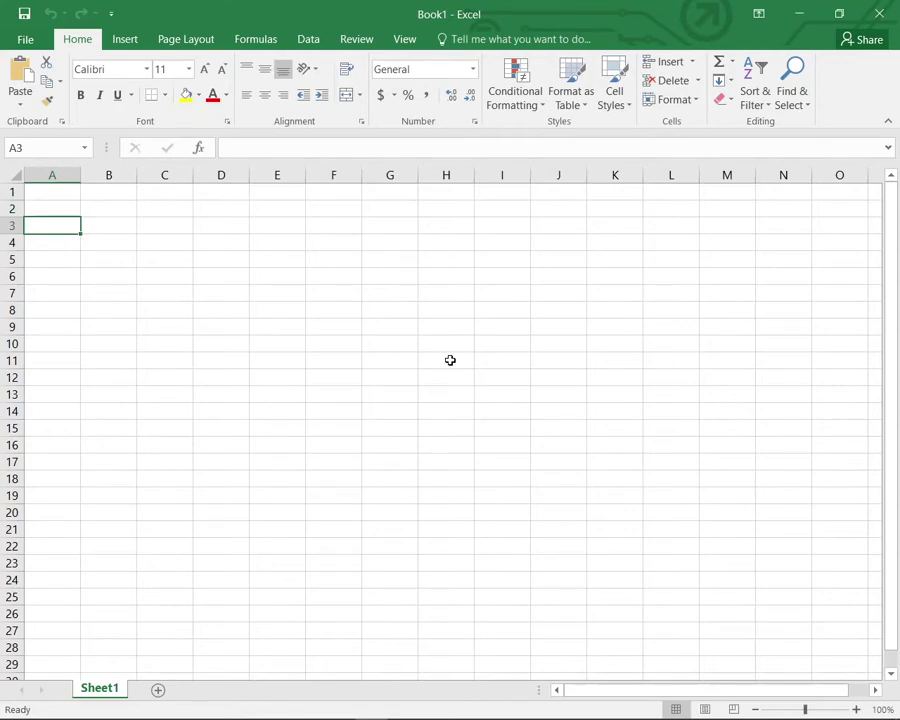
key("Down")
key("Down")
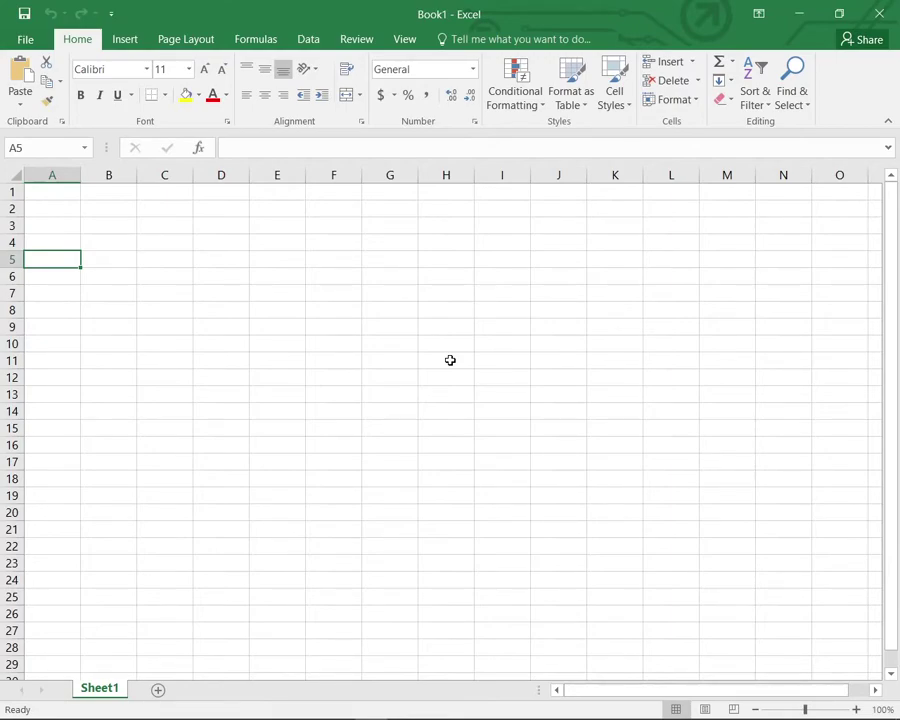
key("Right")
key("Left")
key("Up")
key("Right")
key("Right")
key("Left")
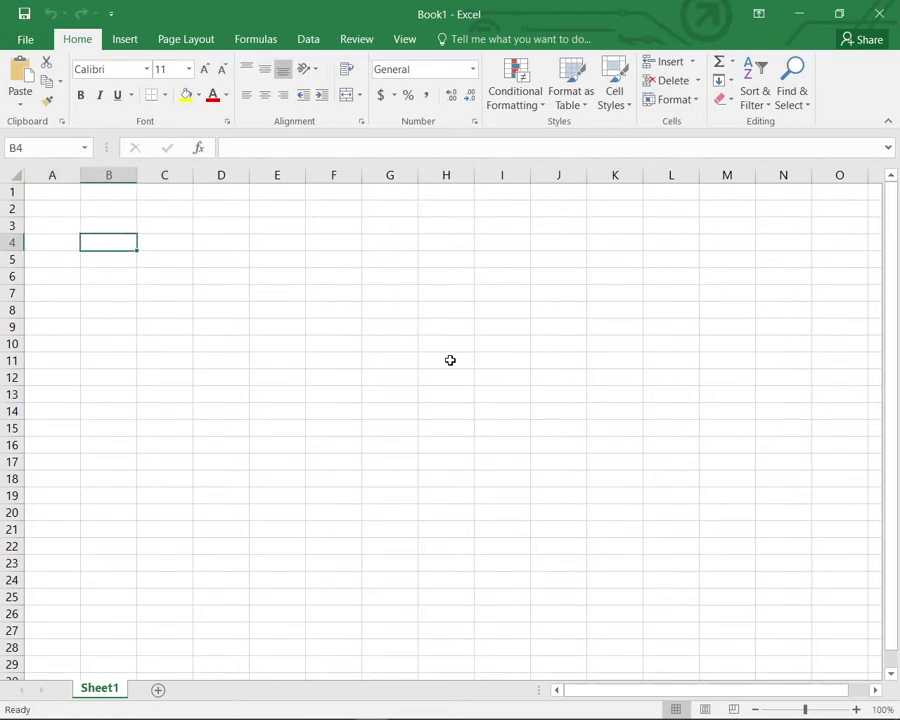
key("Left")
key("Down")
key("Down")
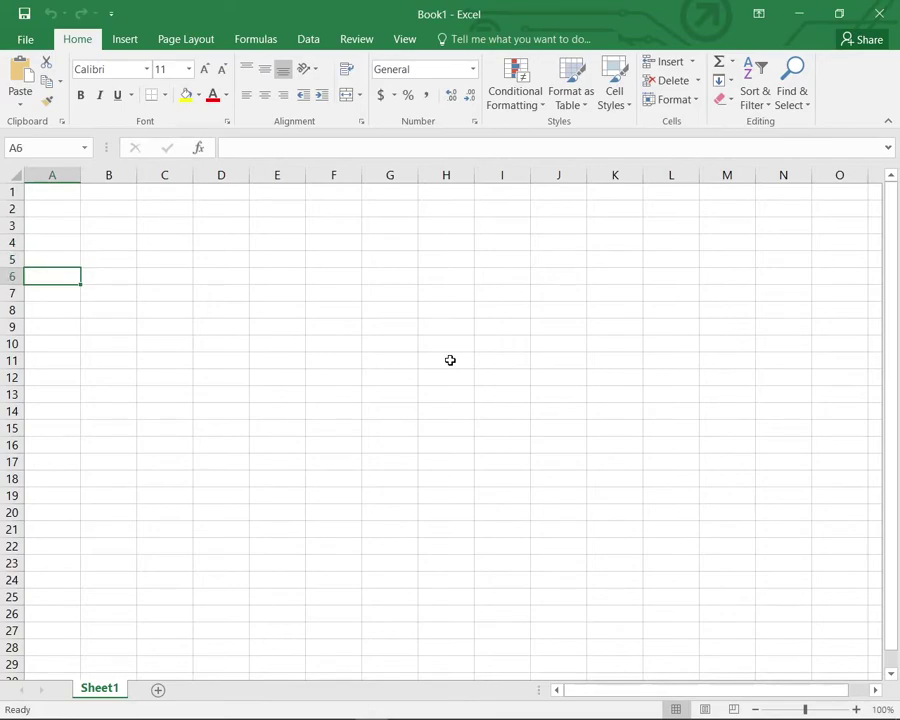
key("Up")
key("Up")
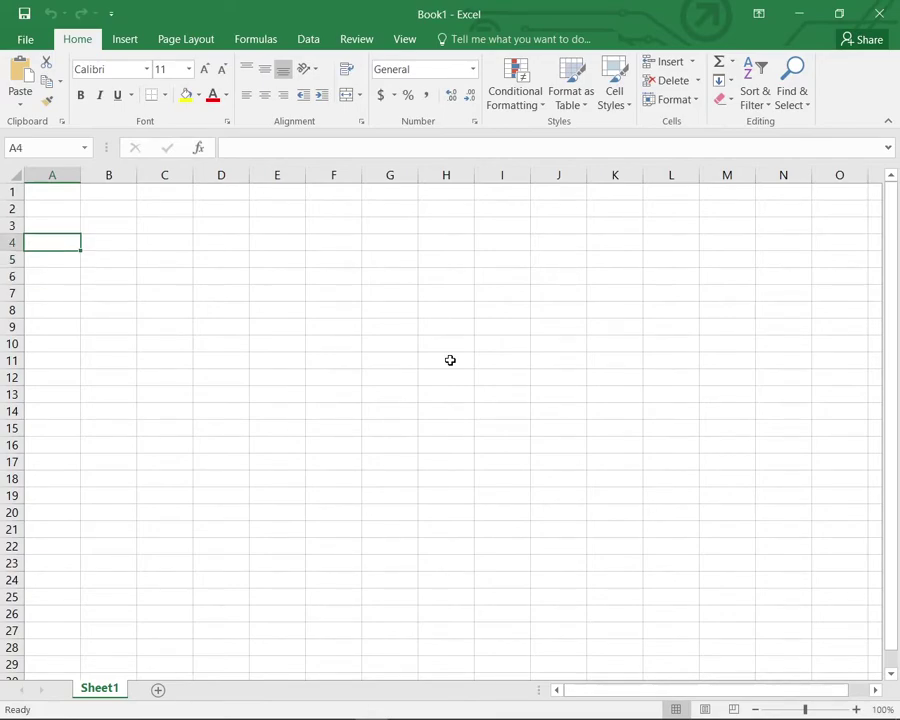
key("Right")
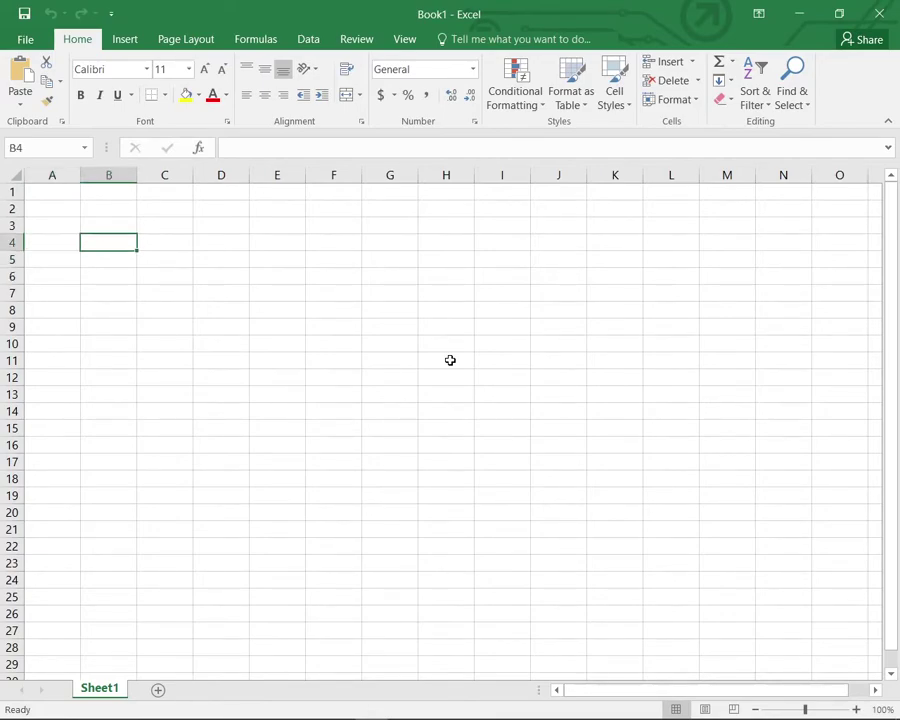
key("Right")
key("Right")
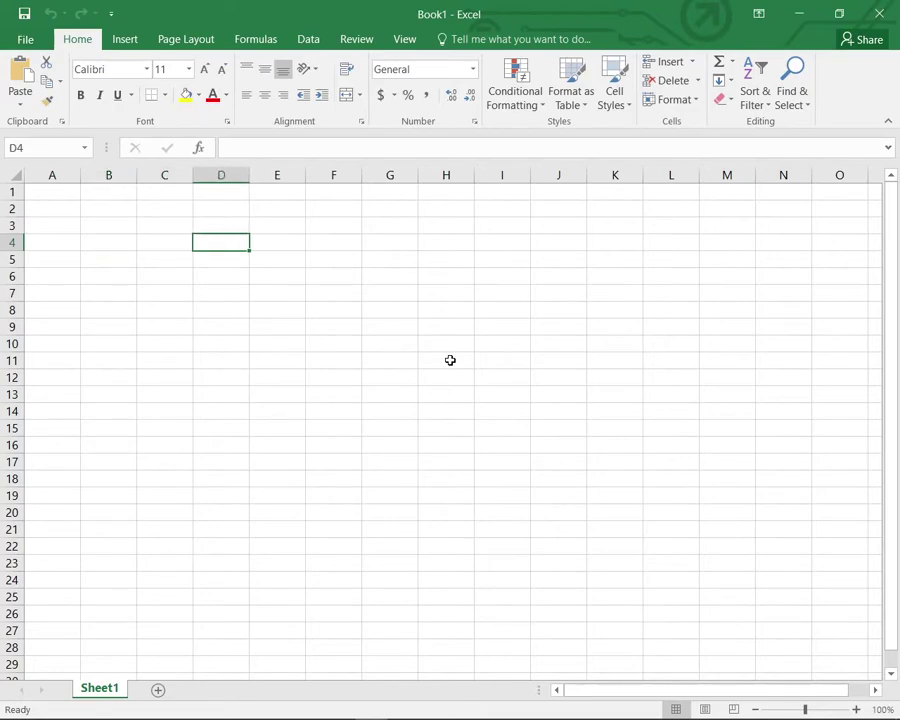
key("Left")
key("Left")
key("Left")
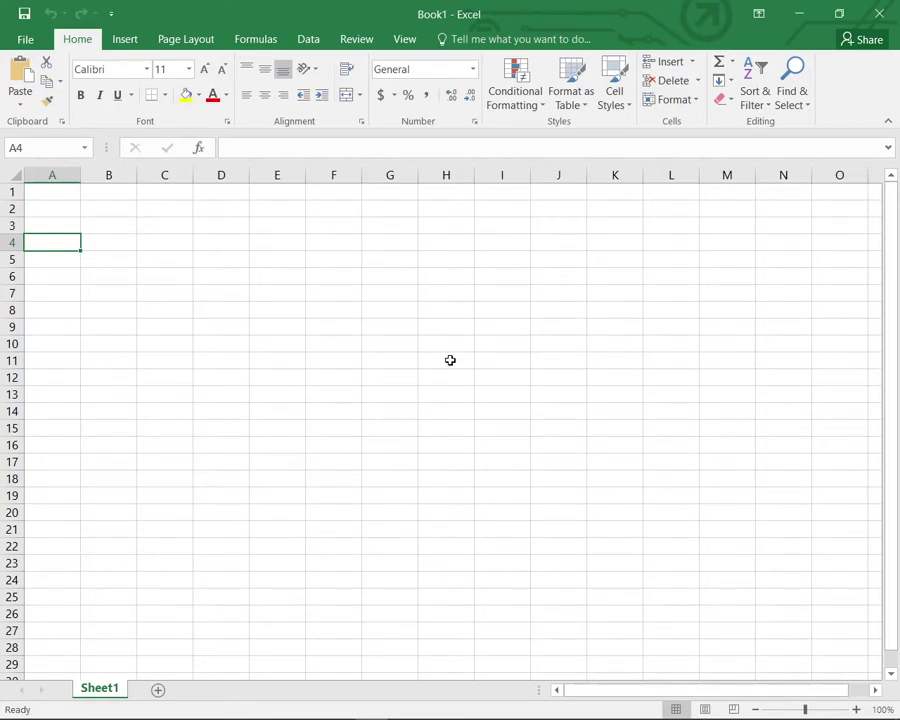
key("Up")
key("Down")
key("Up")
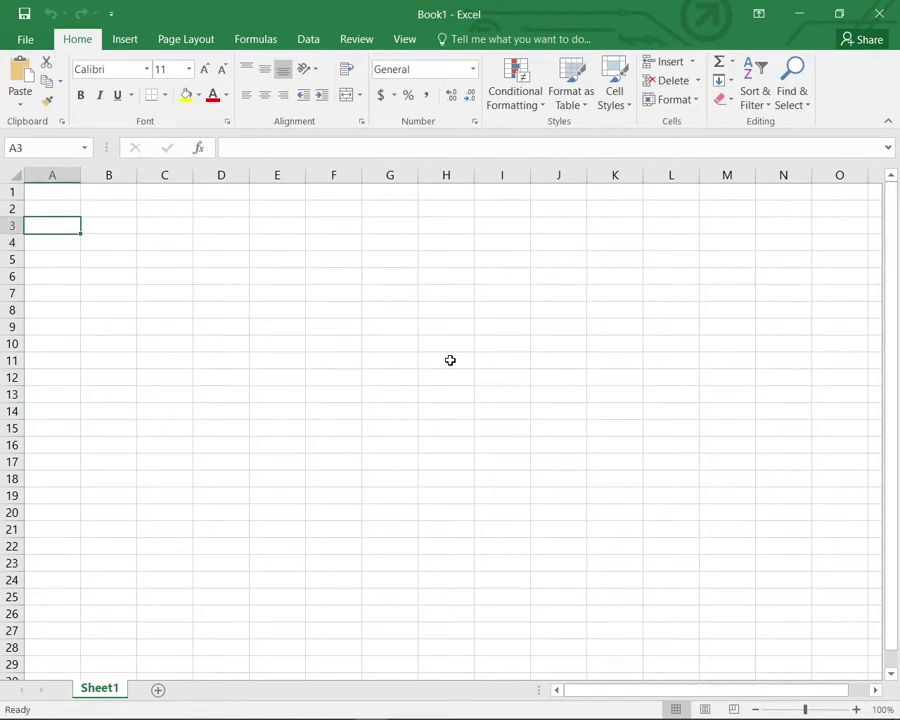
key("Up")
key("Up")
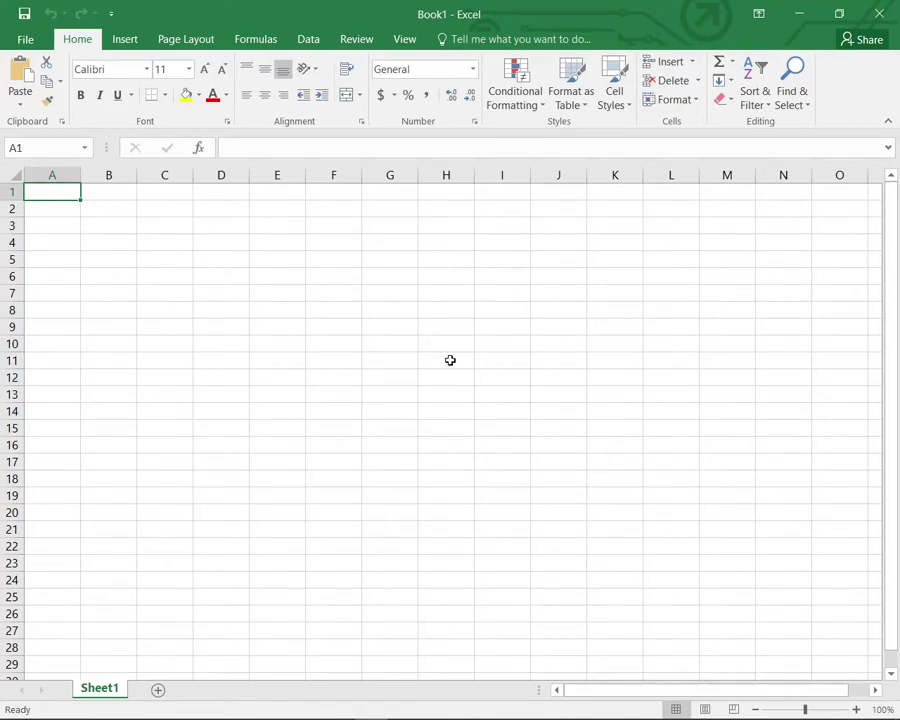
Type a first name into each of A1, B1 and C1, ending back on C1.
type("moi")
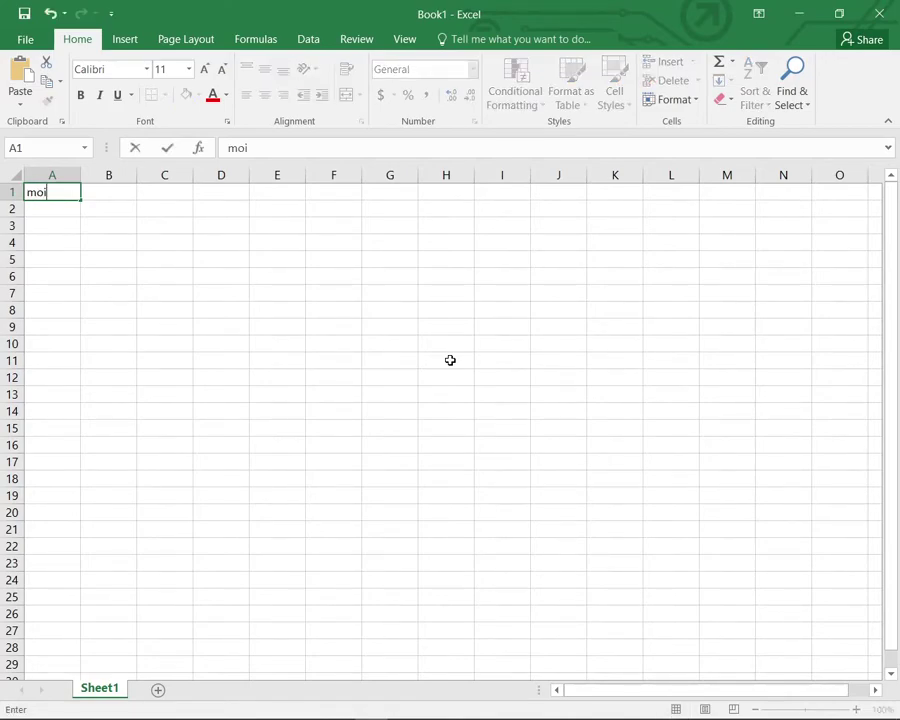
type("n")
key("Tab")
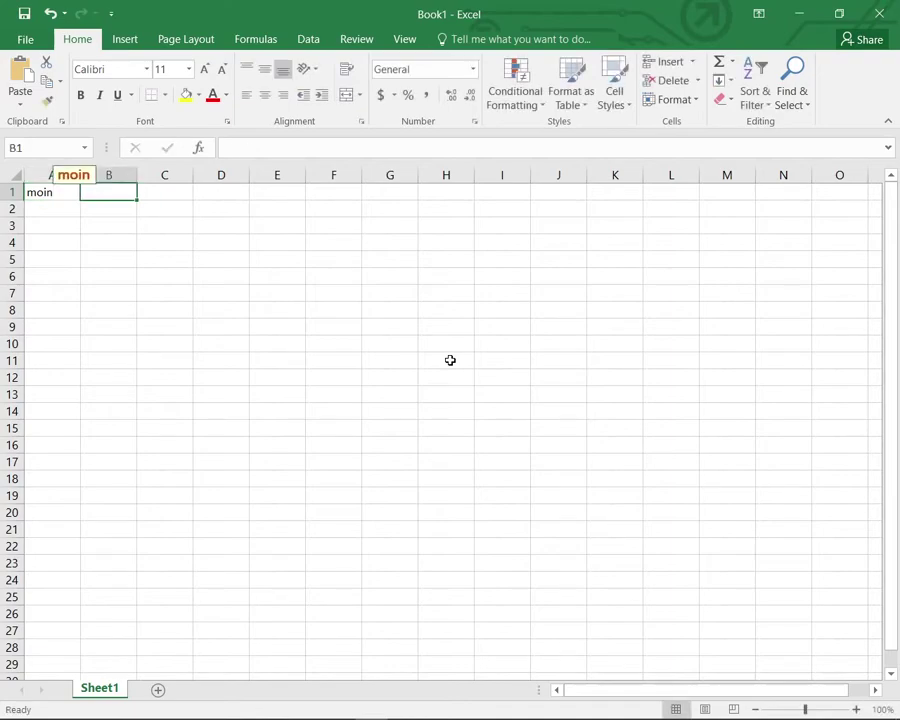
key("Left")
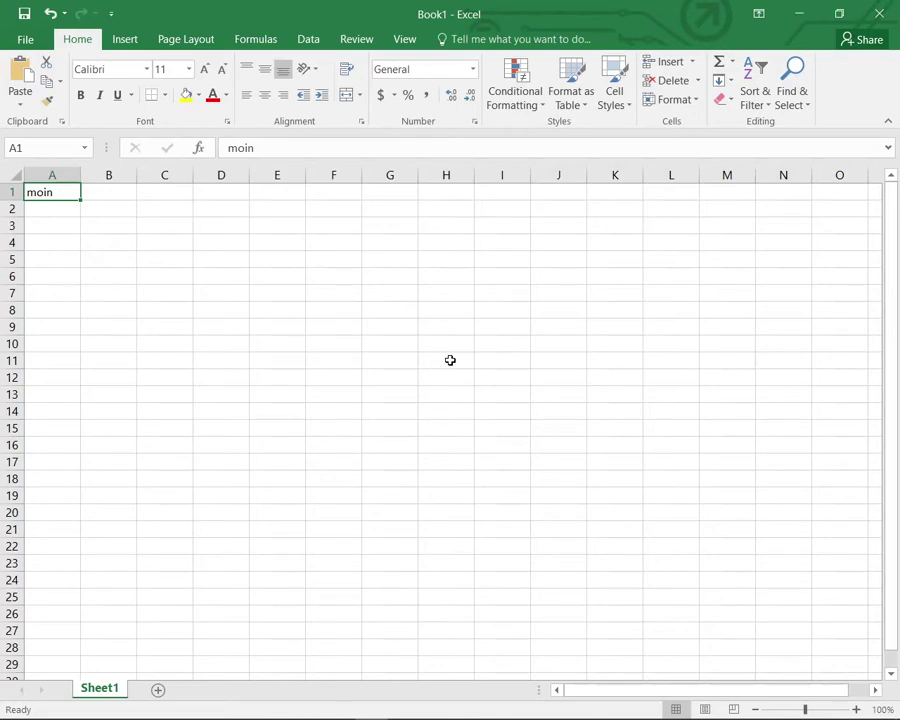
key("Right")
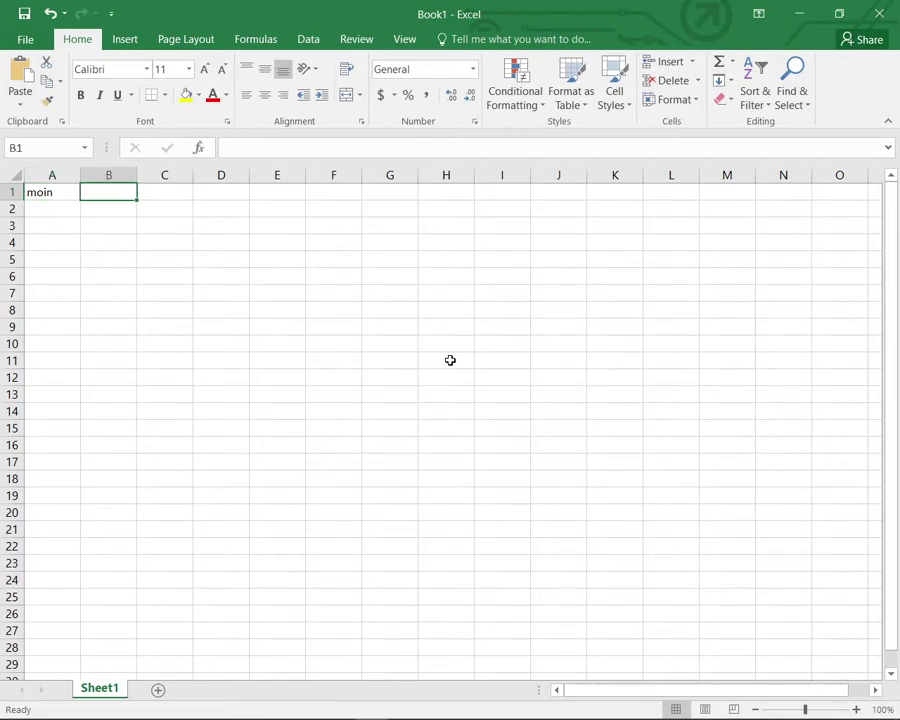
type("na")
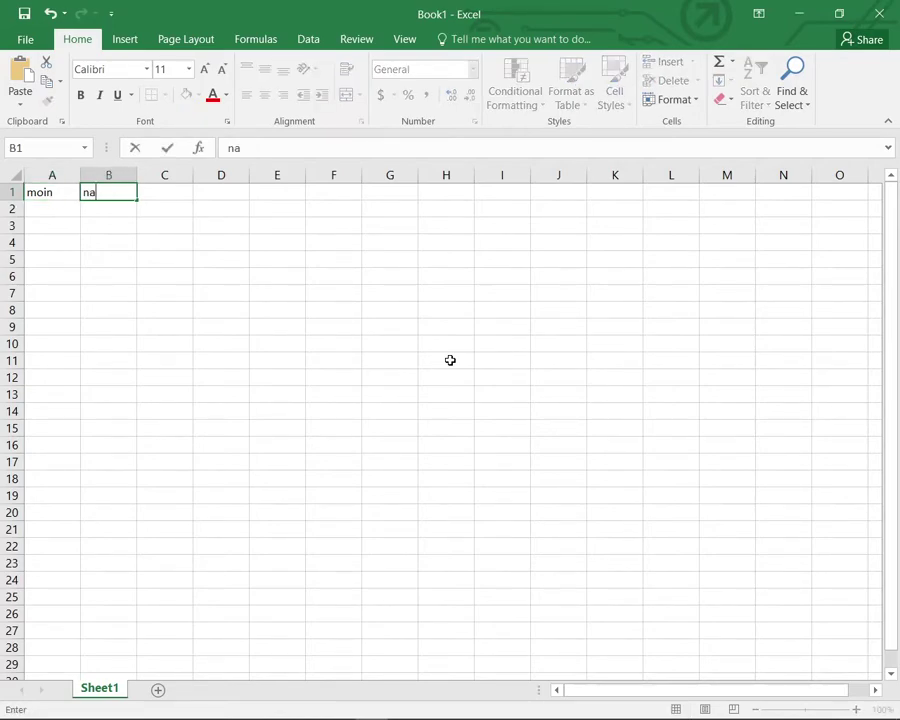
type("eem")
key("Right")
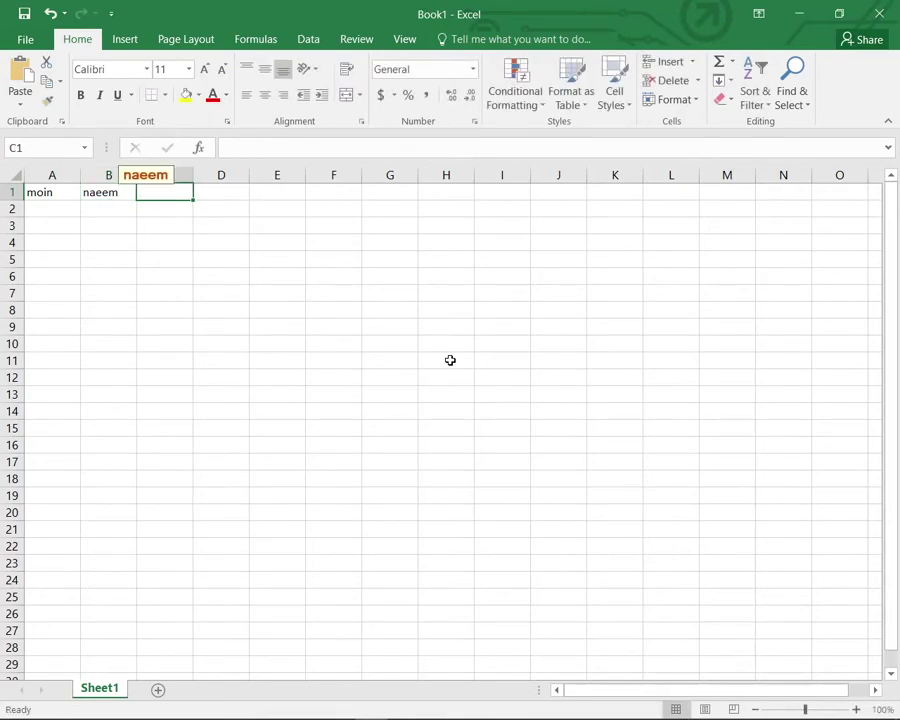
type("s")
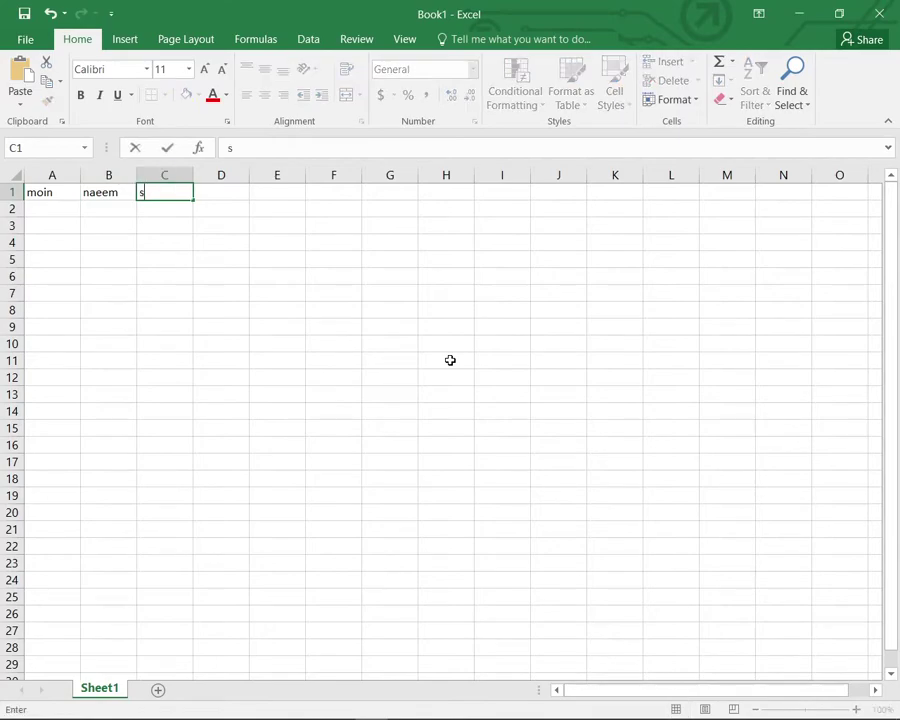
type("ohail")
key("ctrl+Return")
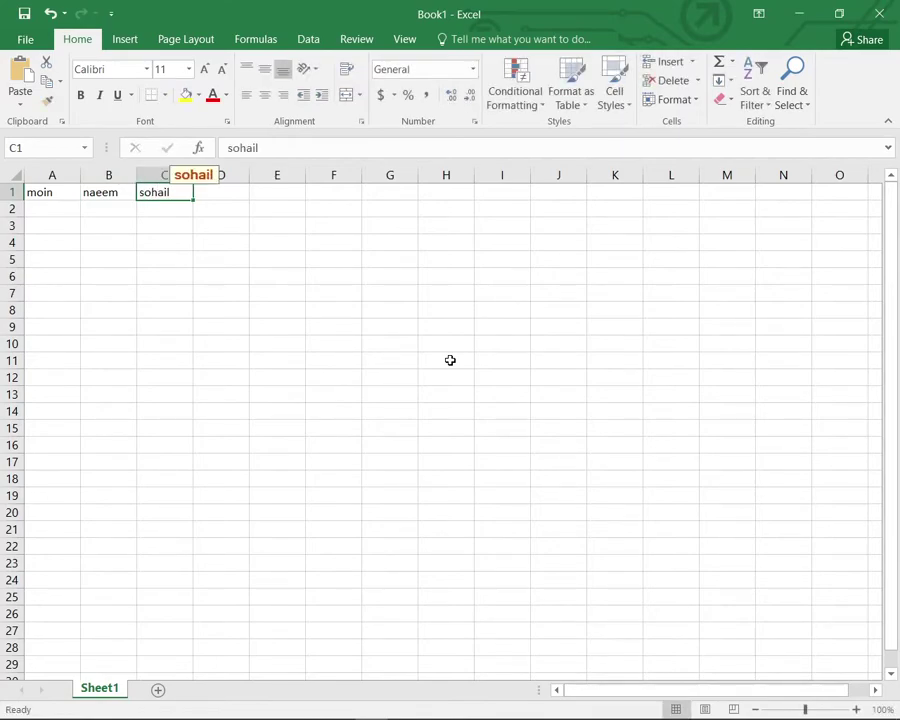
key("Tab")
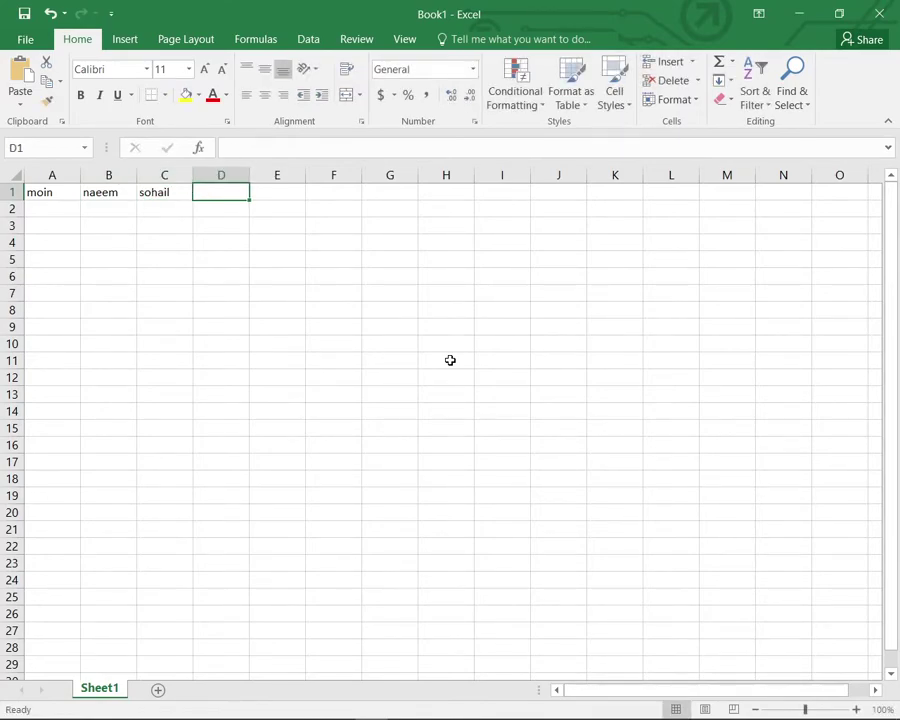
key("Left")
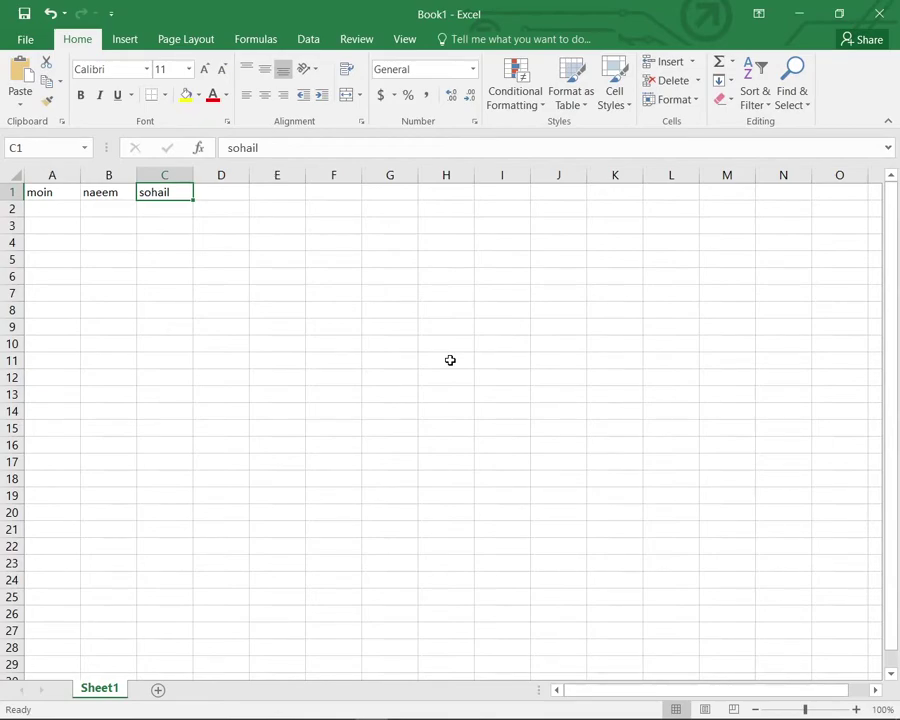
Overwrite the name in A1 with a new first name and return to A1.
key("Left")
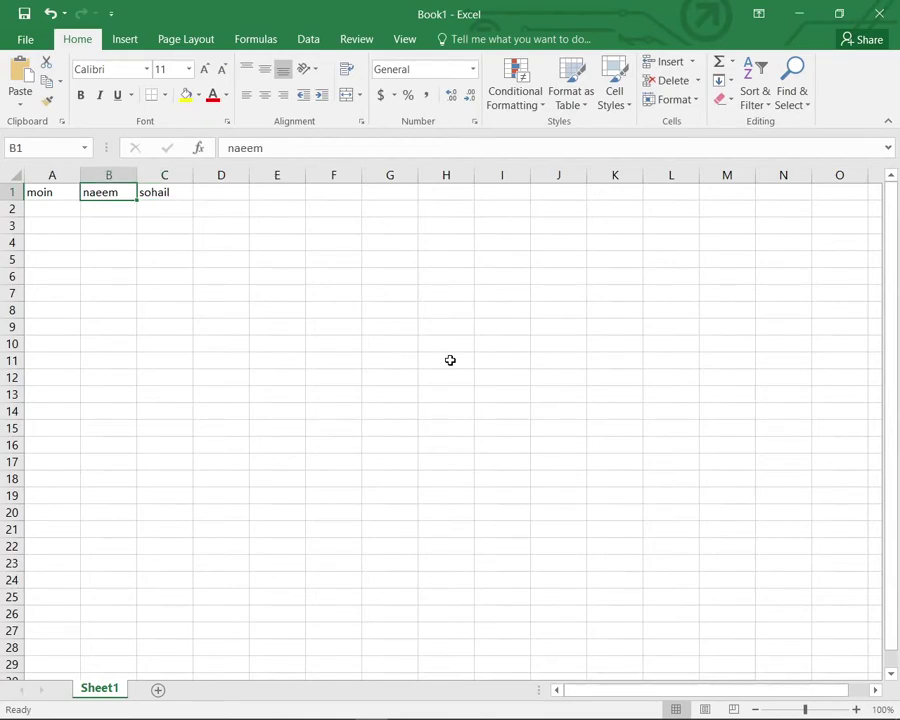
key("Left")
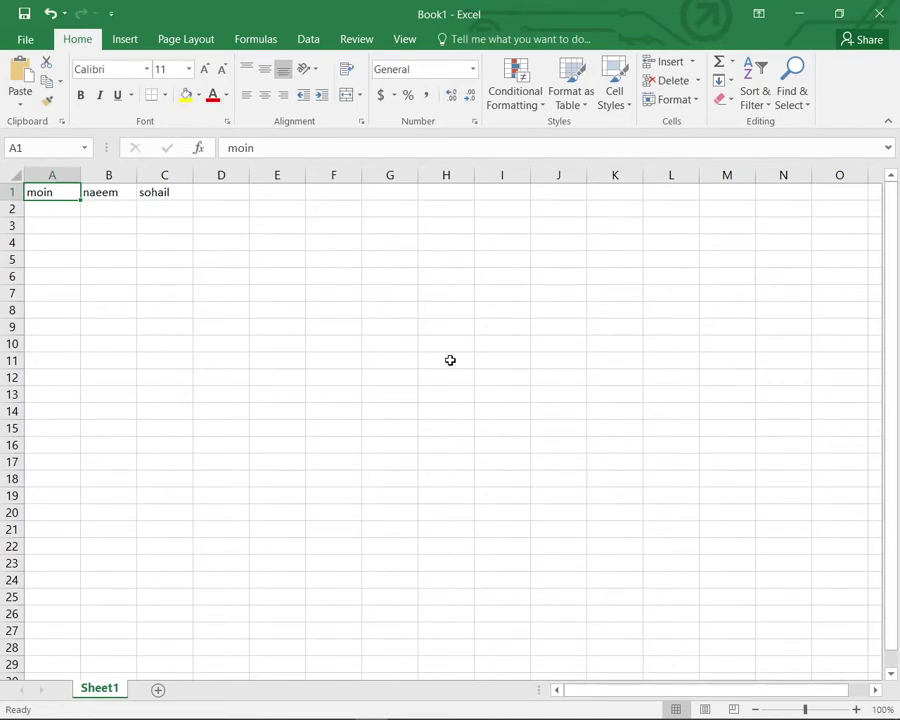
type("kamra")
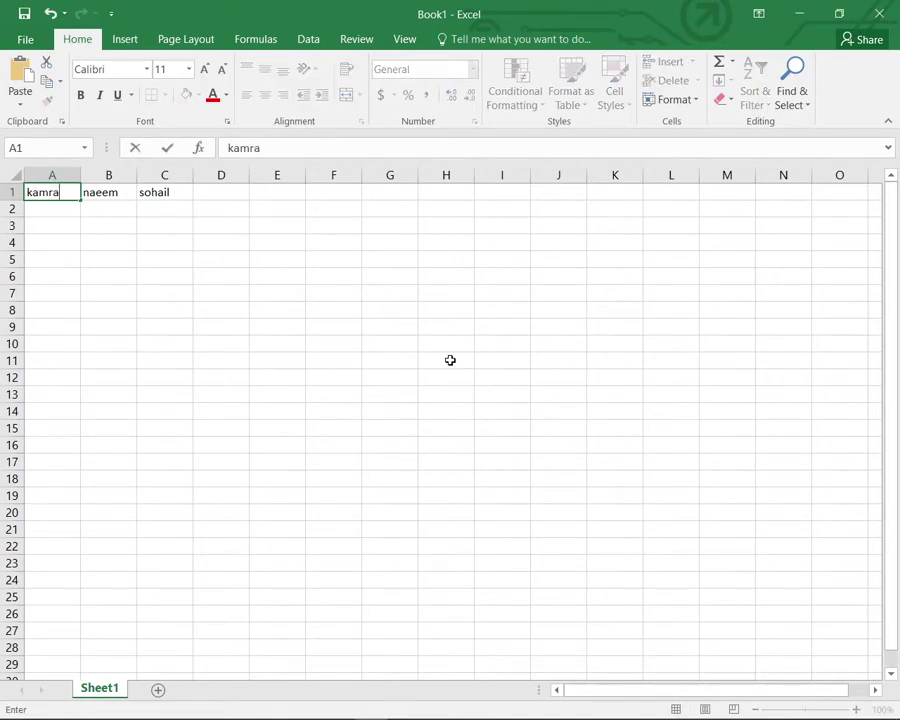
type("n")
key("Tab")
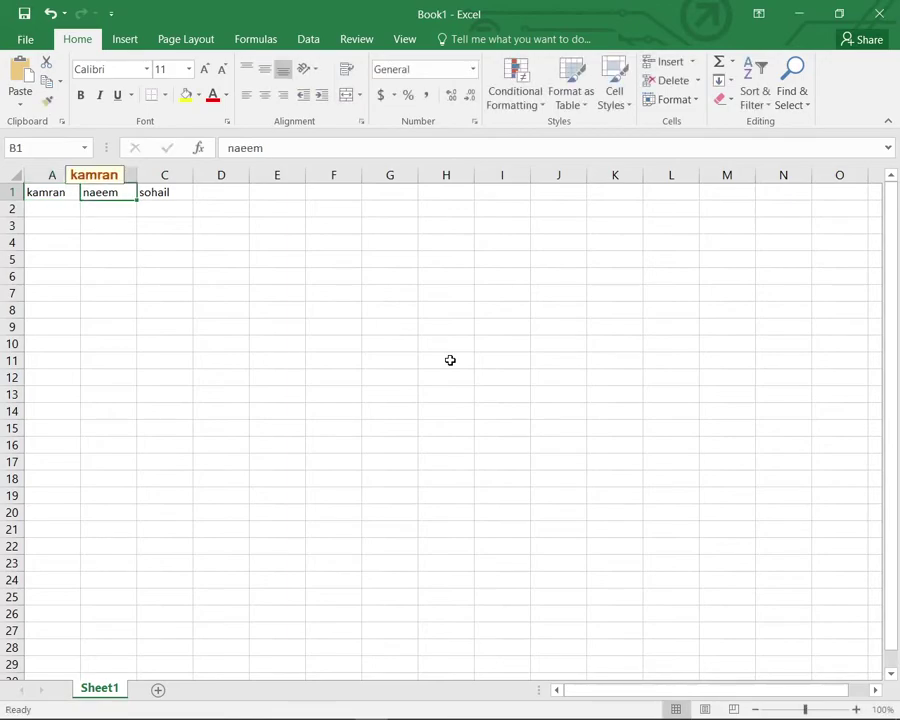
key("Left")
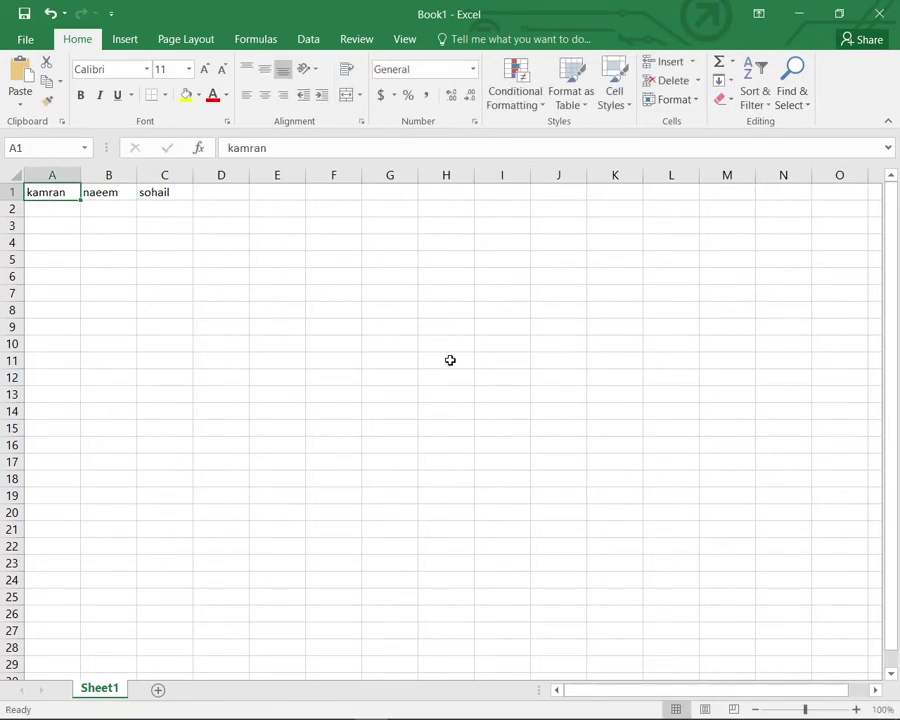
key("Right")
key("Left")
Edit cell A1 in place with F2, replacing its name with another first name.
key("F2")
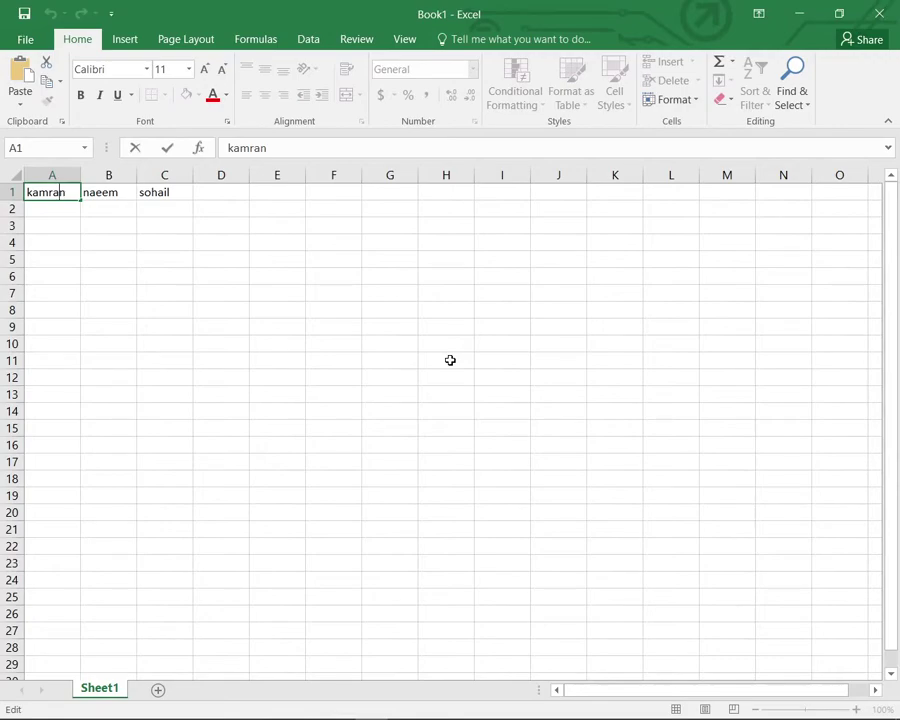
key("Right")
key("Left")
key("Left")
key("Home")
key("End")
key("BackSpace")
key("BackSpace")
key("BackSpace")
key("BackSpace")
key("BackSpace")
key("BackSpace")
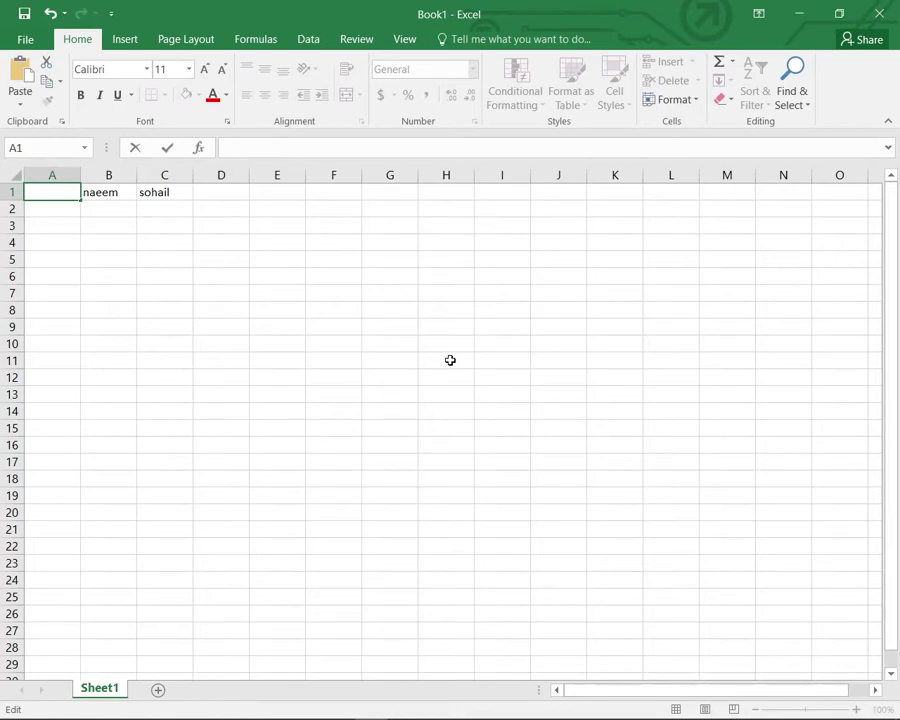
type("imran")
key("Return")
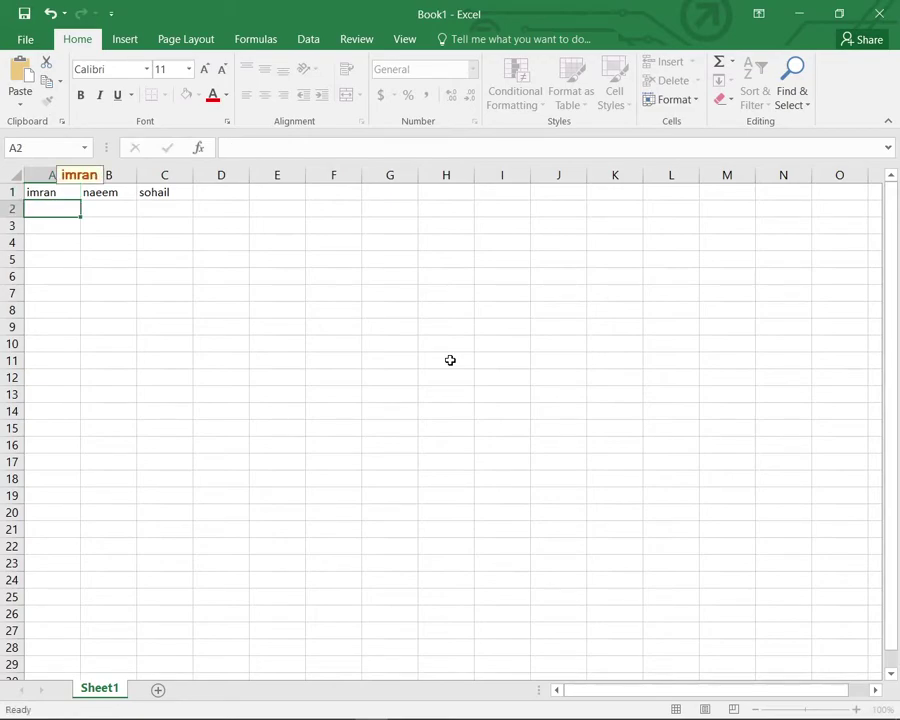
Return to A1, then move across to B1.
key("Up")
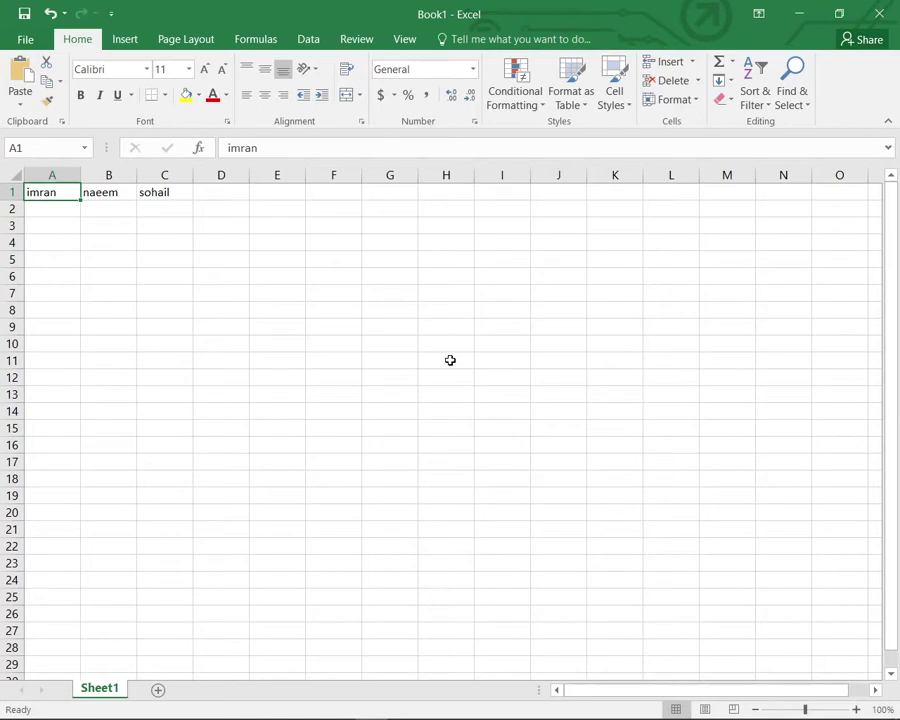
key("Right")
key("Left")
key("Right")
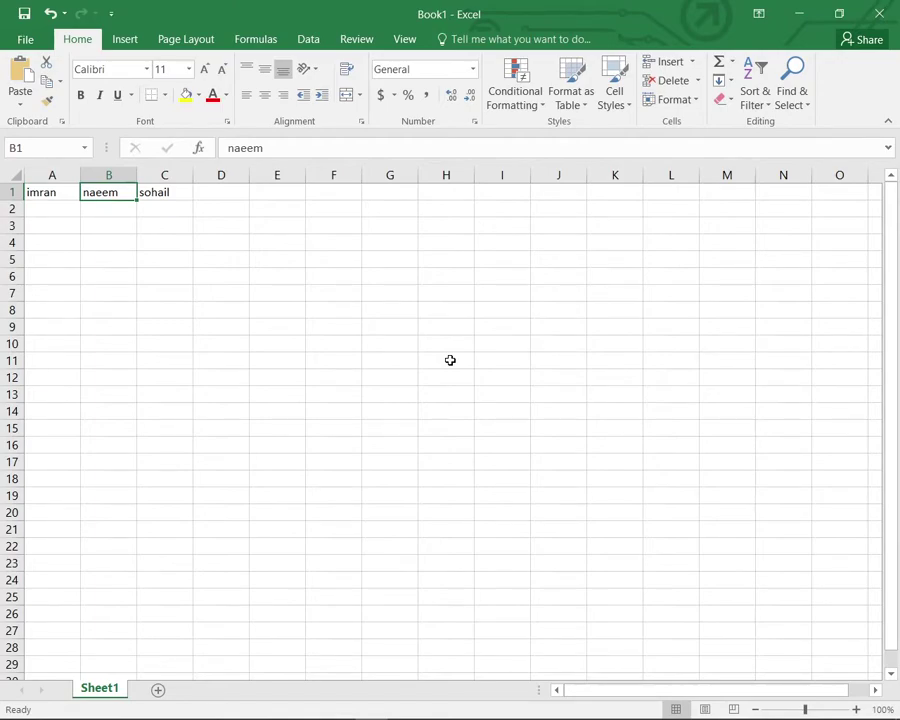
key("F2")
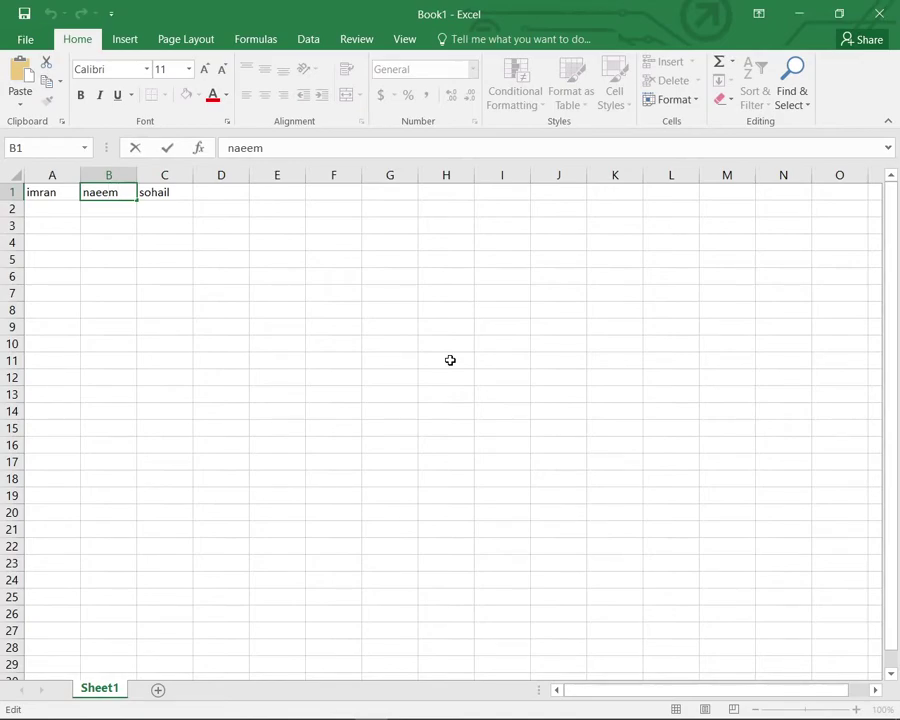
key("Left")
key("Left")
key("Left")
key("Left")
key("BackSpace")
key("BackSpace")
key("BackSpace")
key("BackSpace")
key("BackSpace")
type("sal")
type("man")
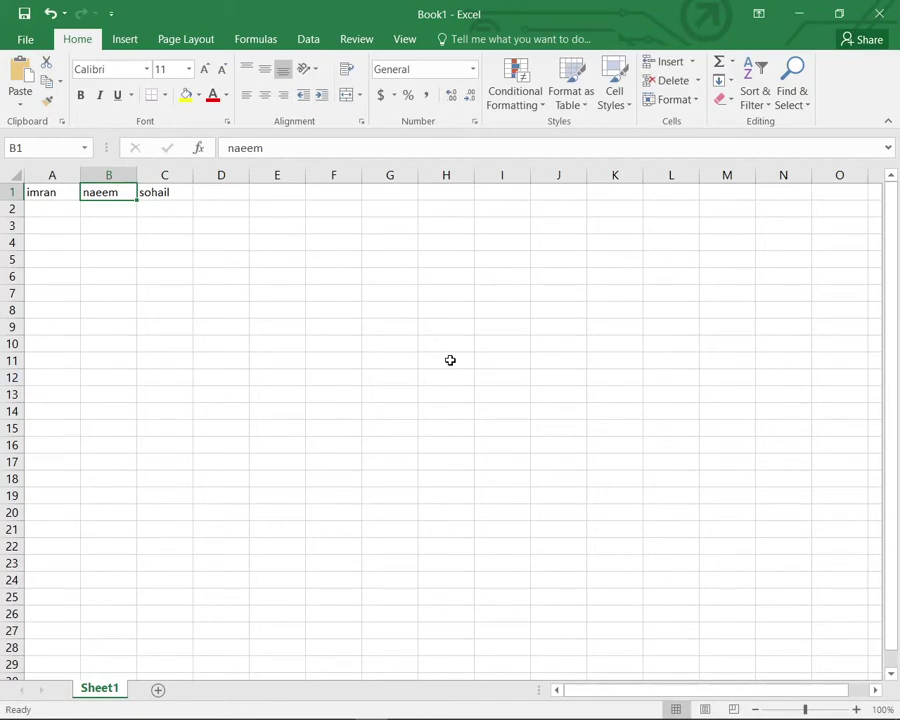
key("Left")
key("Right")
key("Right")
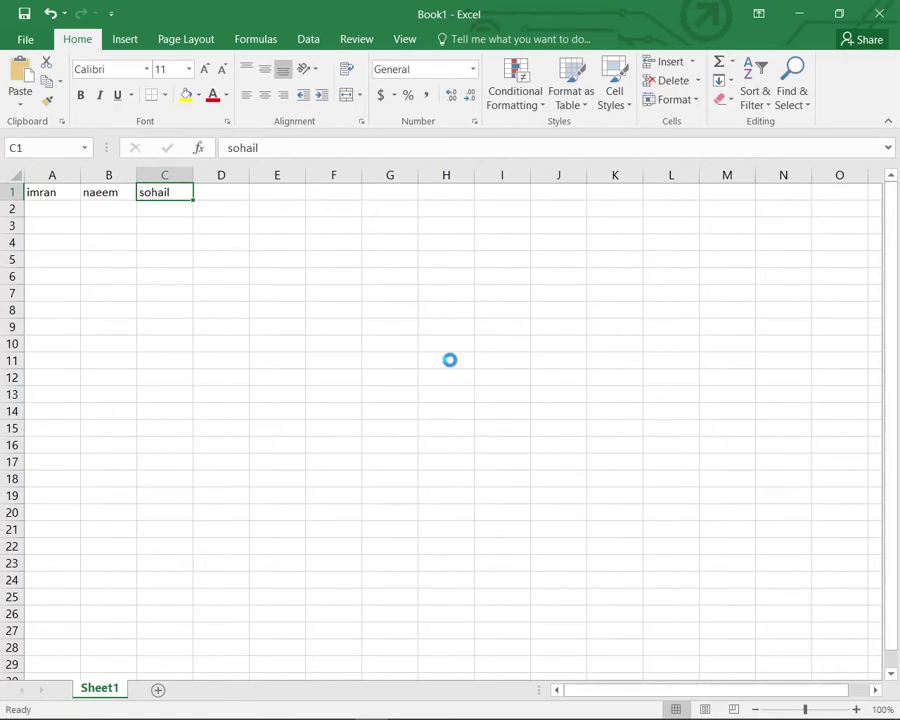
Delete the name in C1, then arrow back across B1 to A1.
key("Delete")
key("Left")
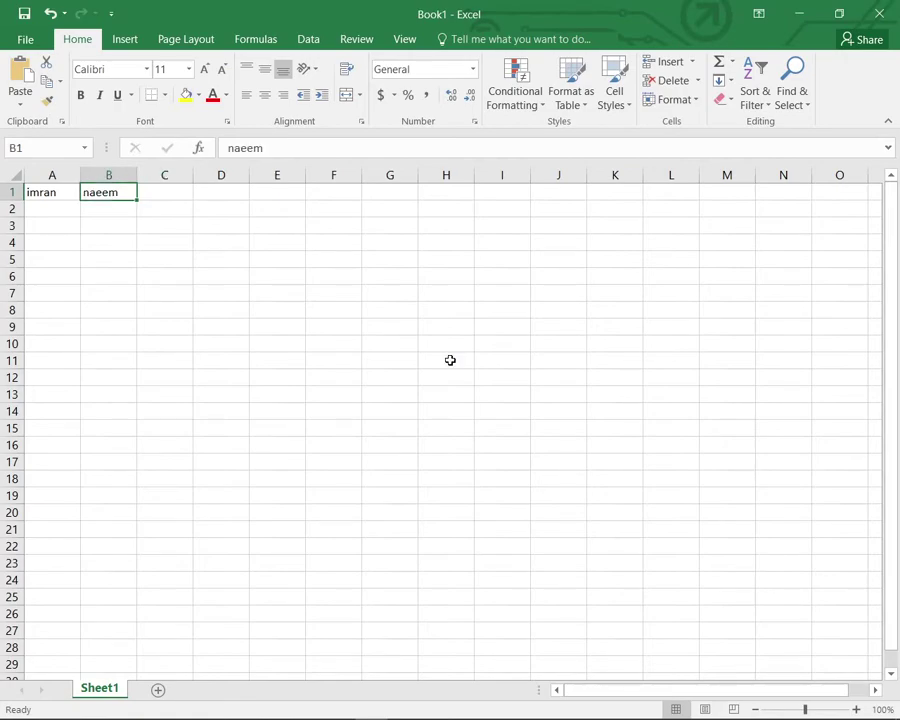
key("Right")
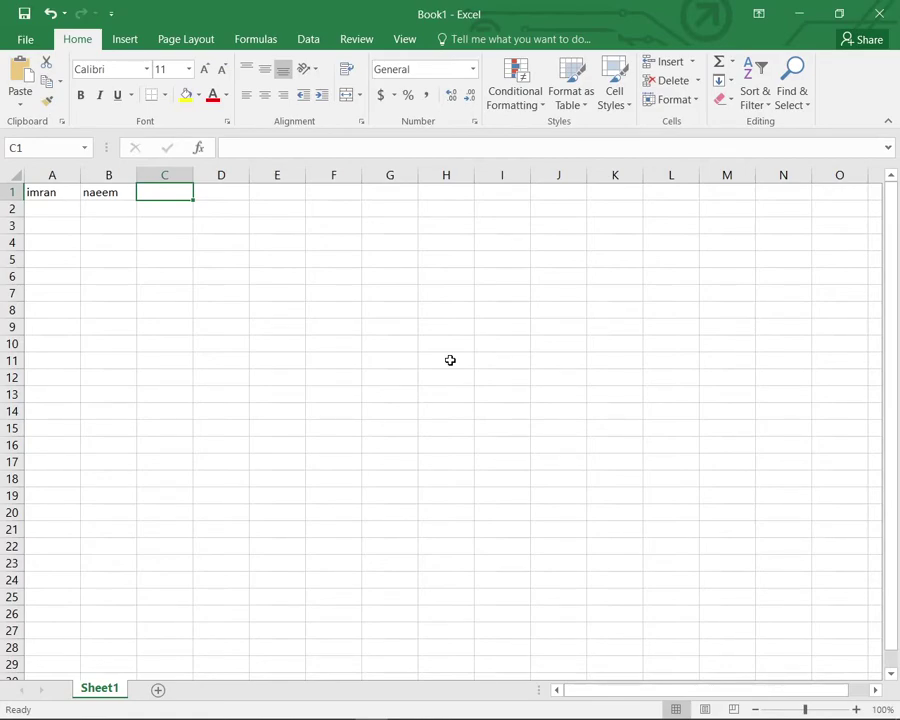
key("Left")
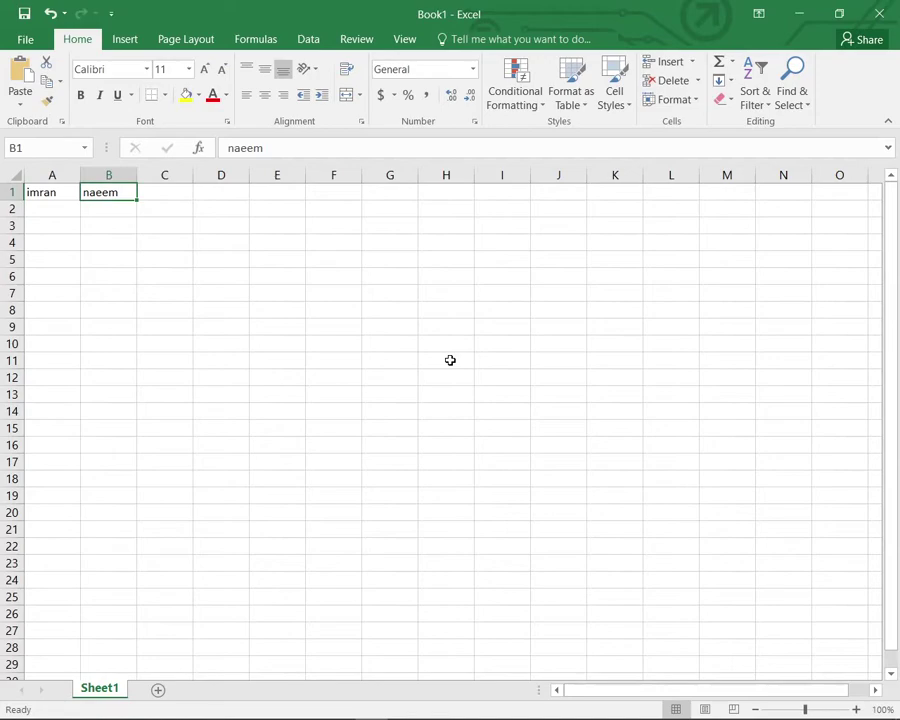
key("Left")
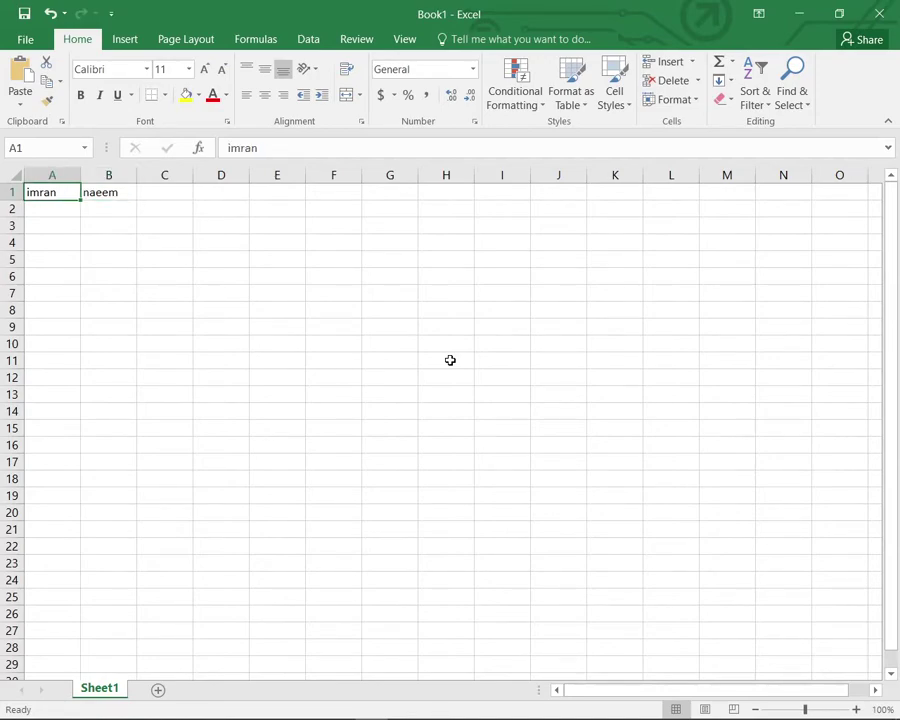
key("Down")
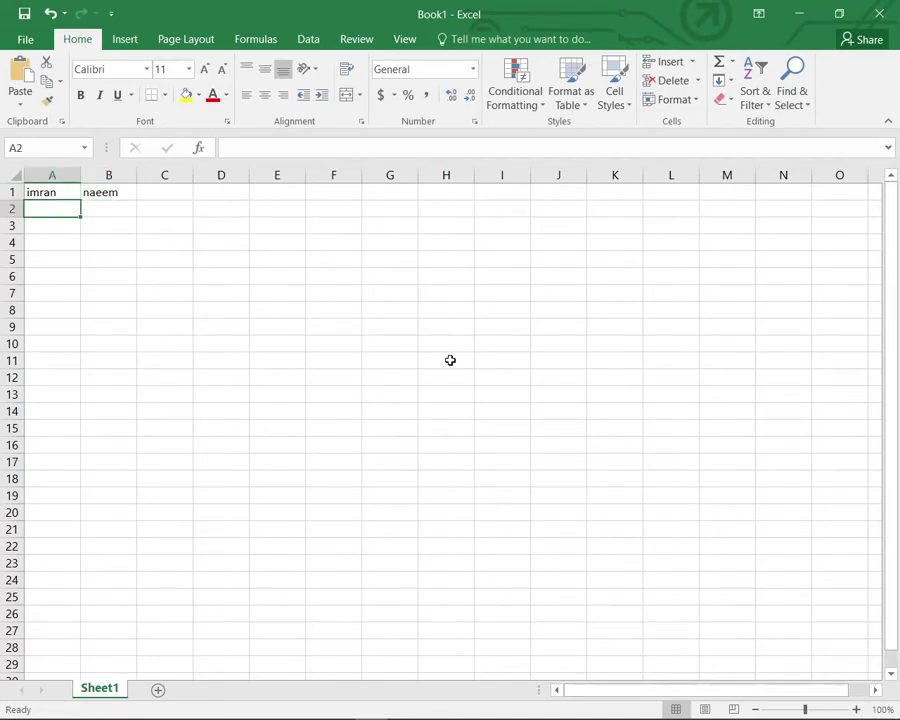
key("Up")
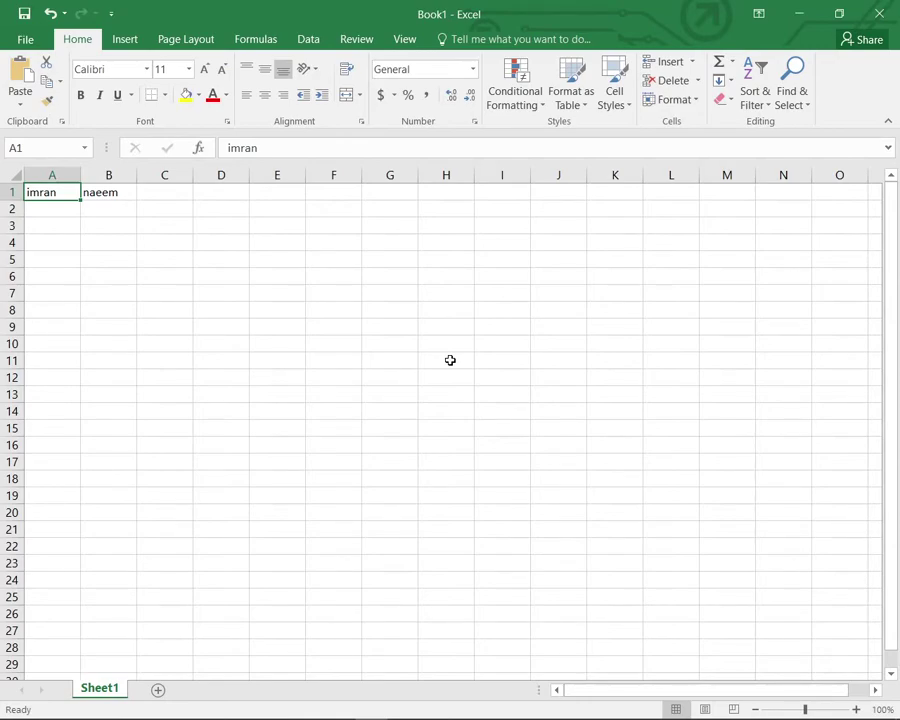
Enter a first name in A2 and another in B2.
key("Down")
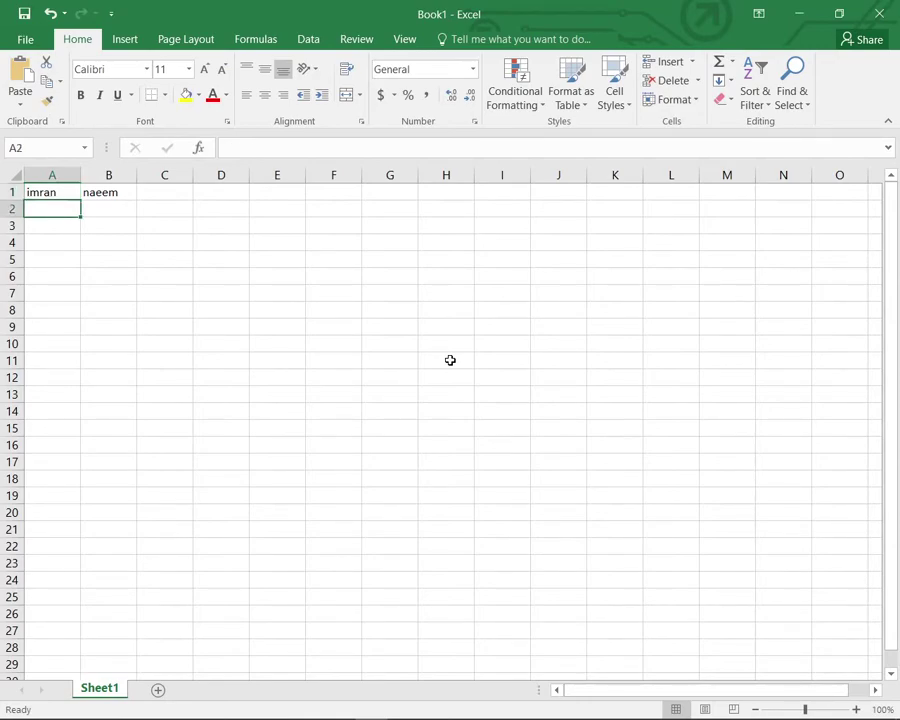
key("Up")
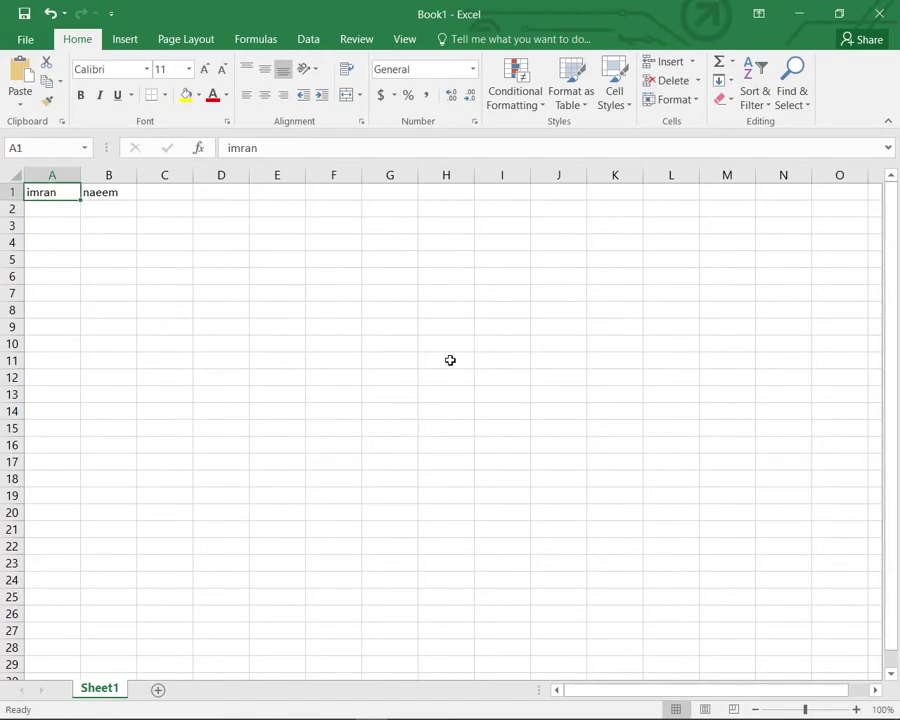
key("Down")
type("kha")
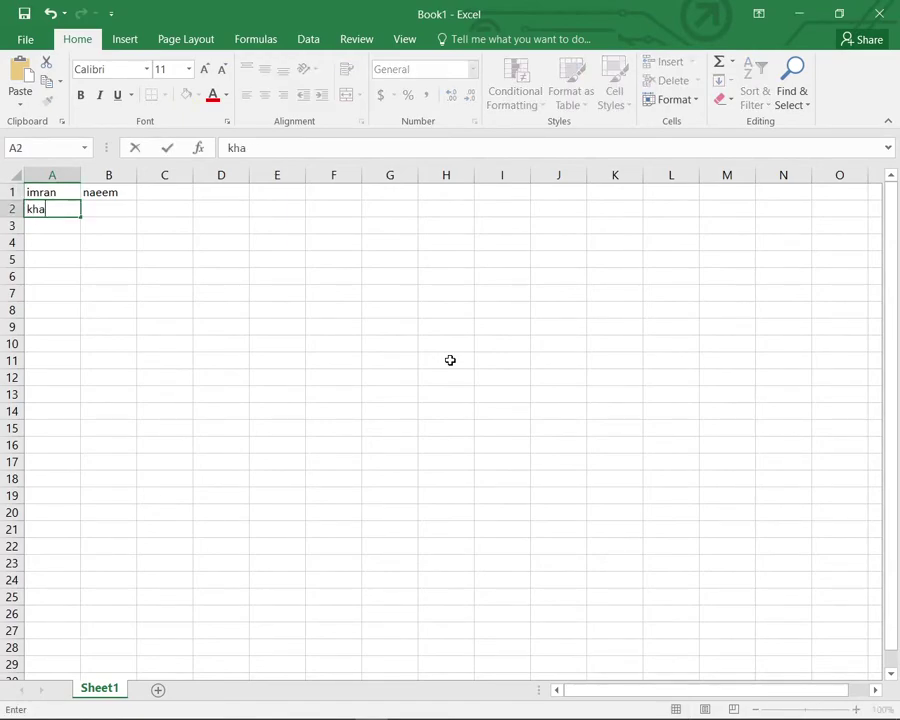
type("lid")
key("Up")
key("Right")
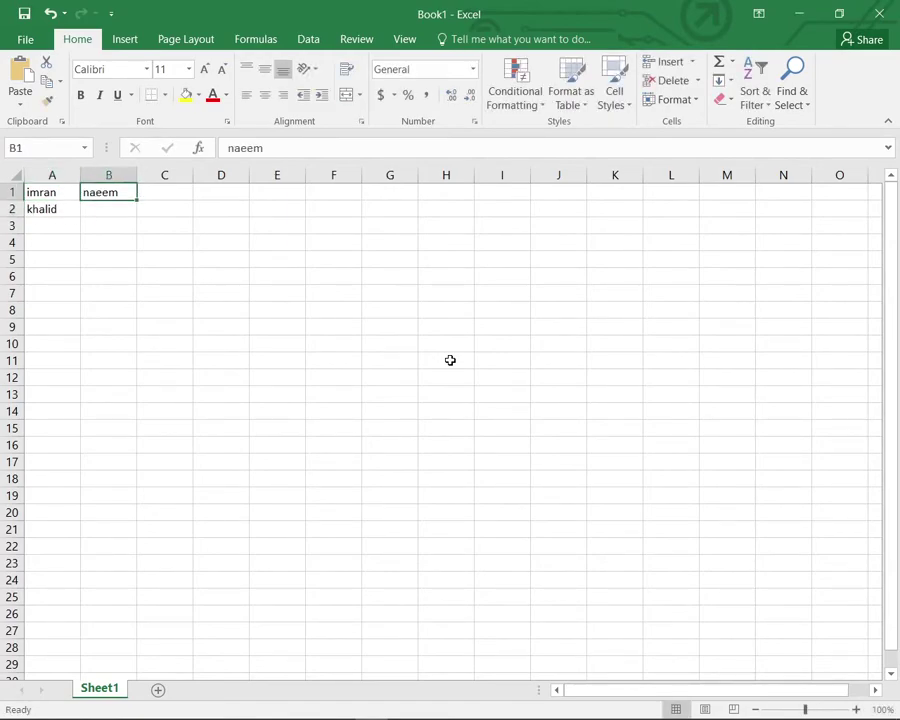
key("Down")
type("ra")
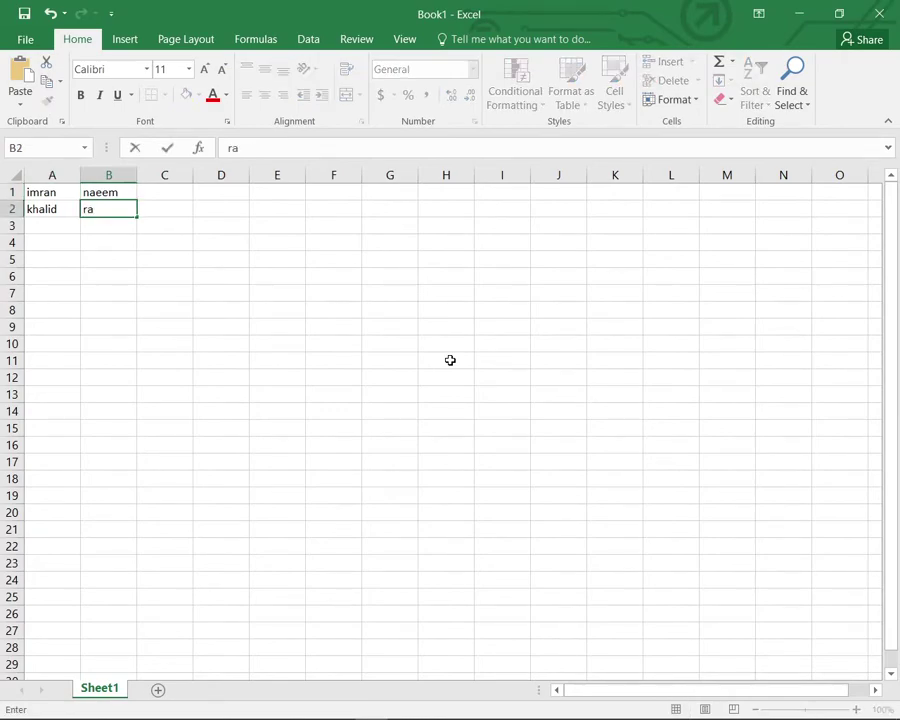
type("ja")
key("Up")
Arrow around the A1:B2 block of names, ending on B2.
key("Right")
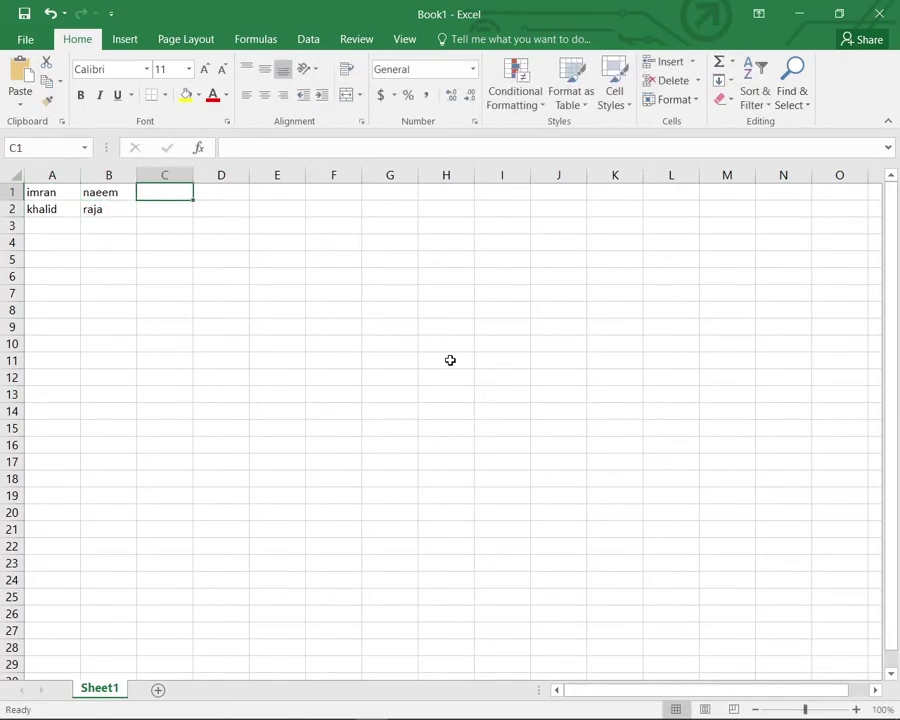
key("Left")
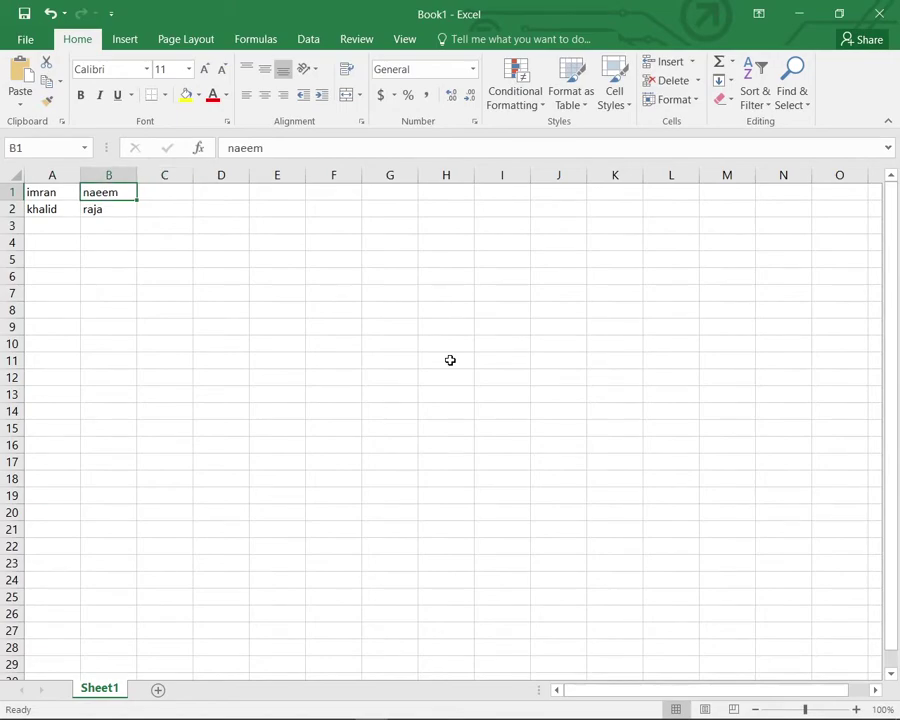
key("Left")
key("Down")
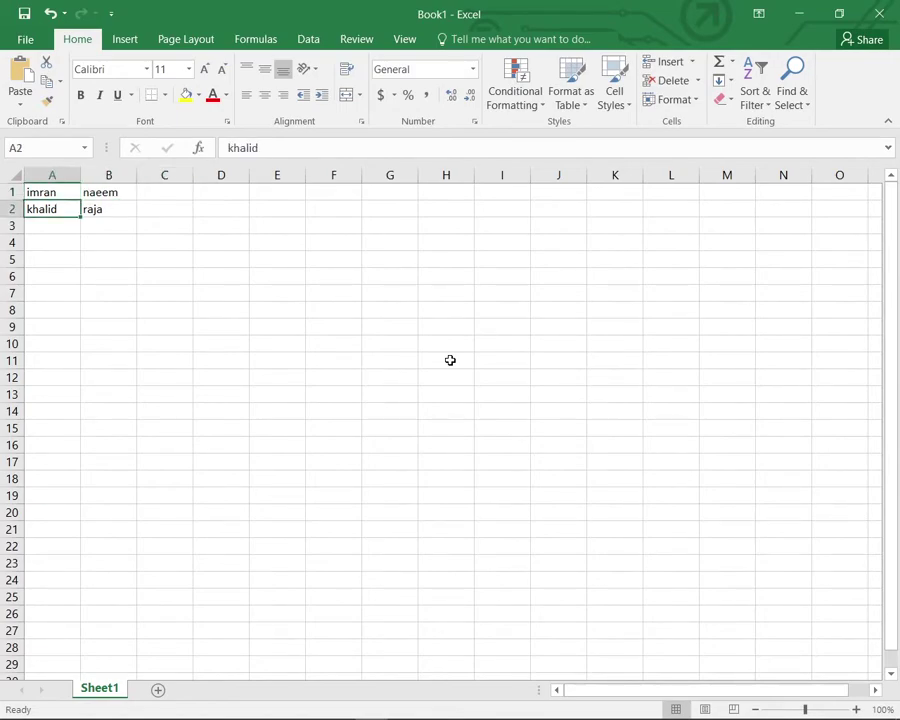
key("Up")
key("Down")
key("Up")
key("Right")
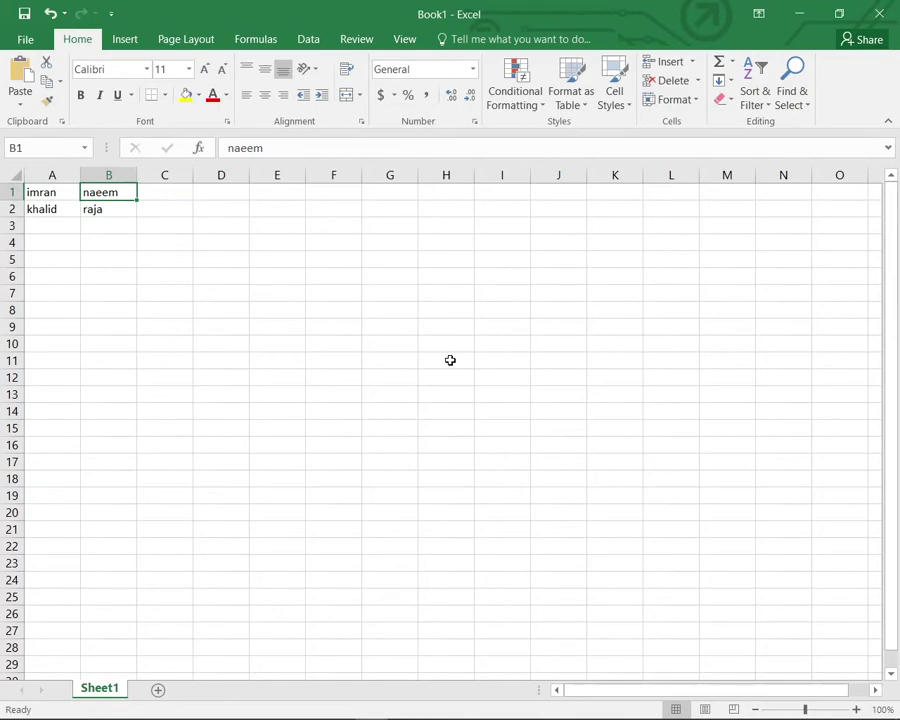
key("Down")
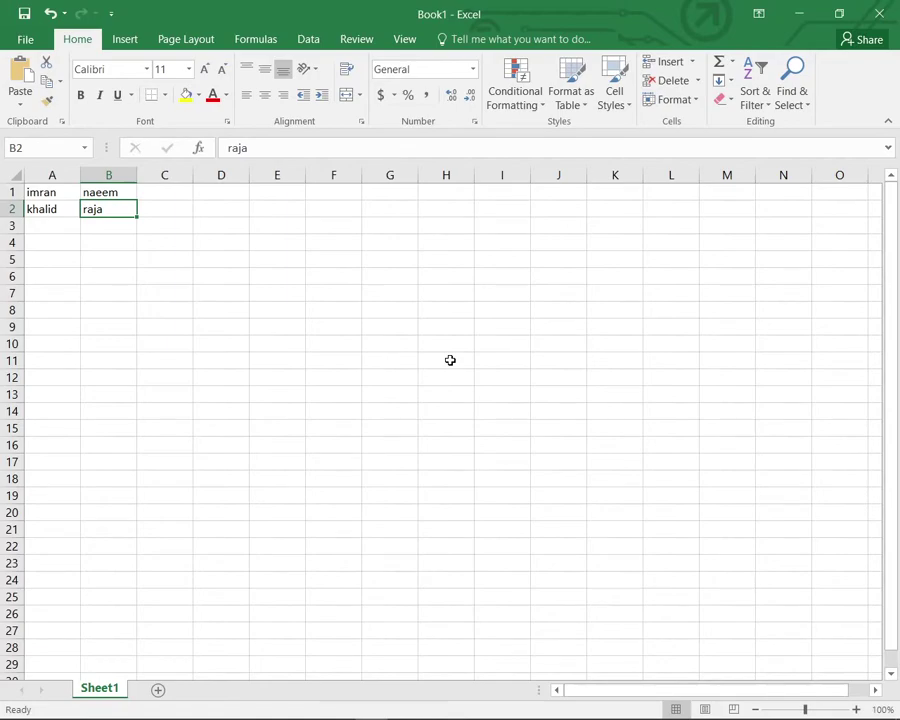
From A2, extend the selection with Shift+Down to cover A2:A3.
key("Left")
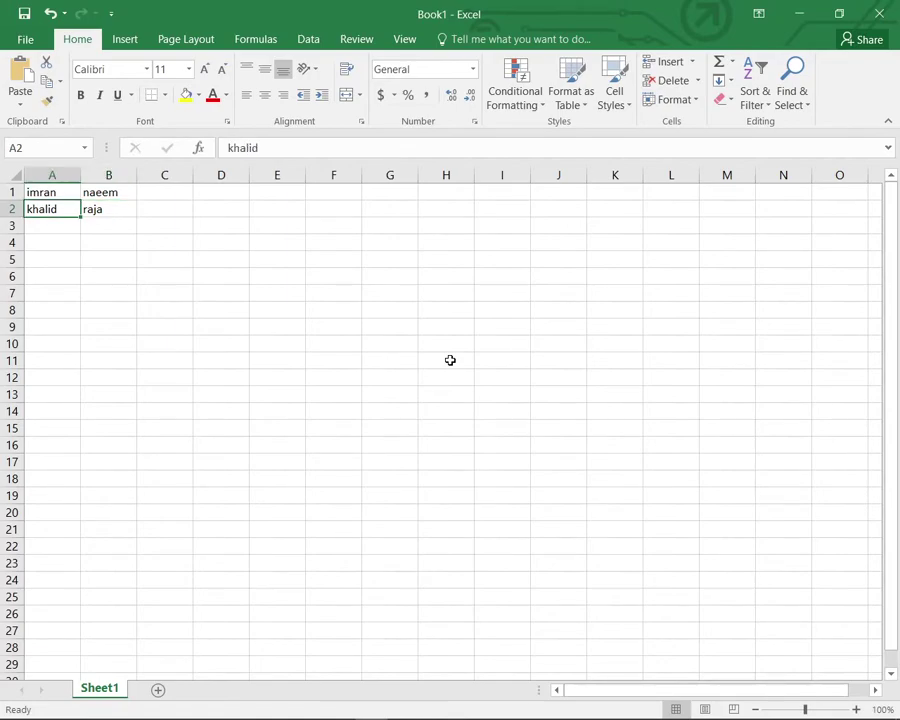
key("Up")
key("Down")
key("shift+Down")
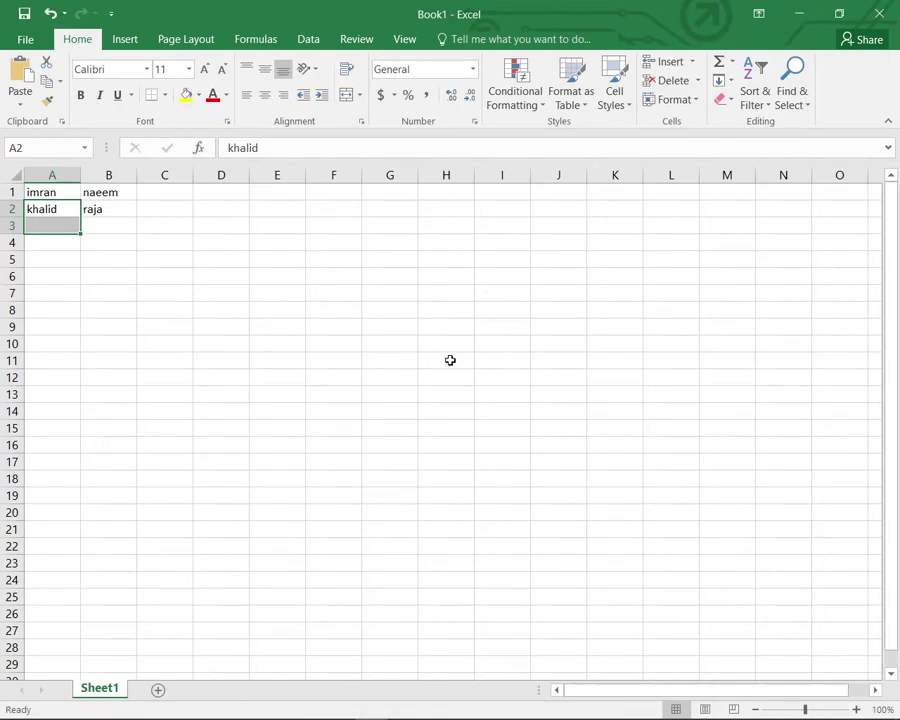
key("Up")
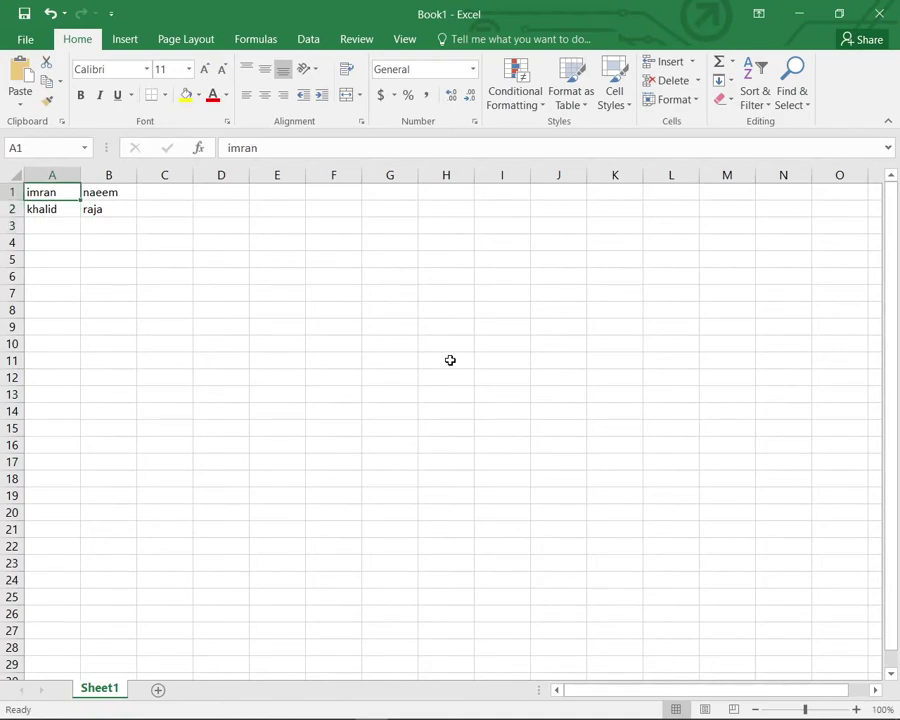
key("Down")
key("shift+Up")
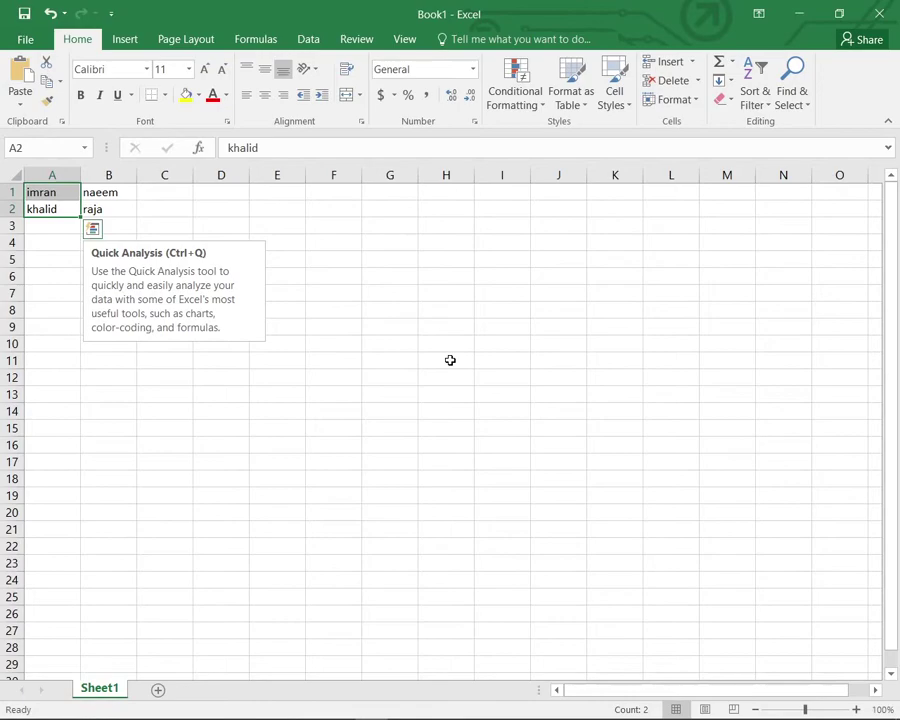
key("Down")
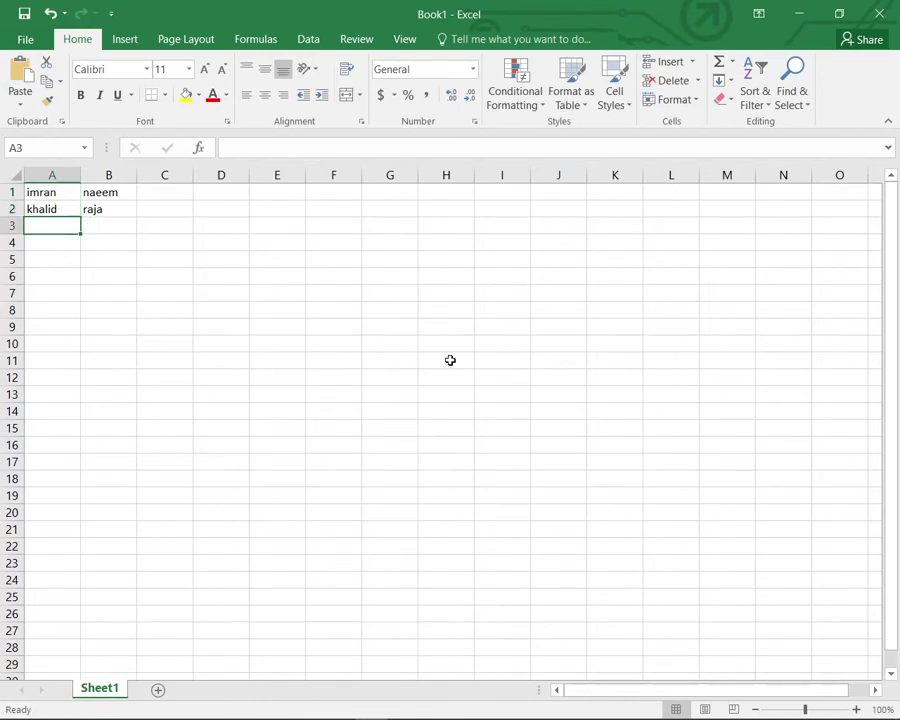
key("shift+Up")
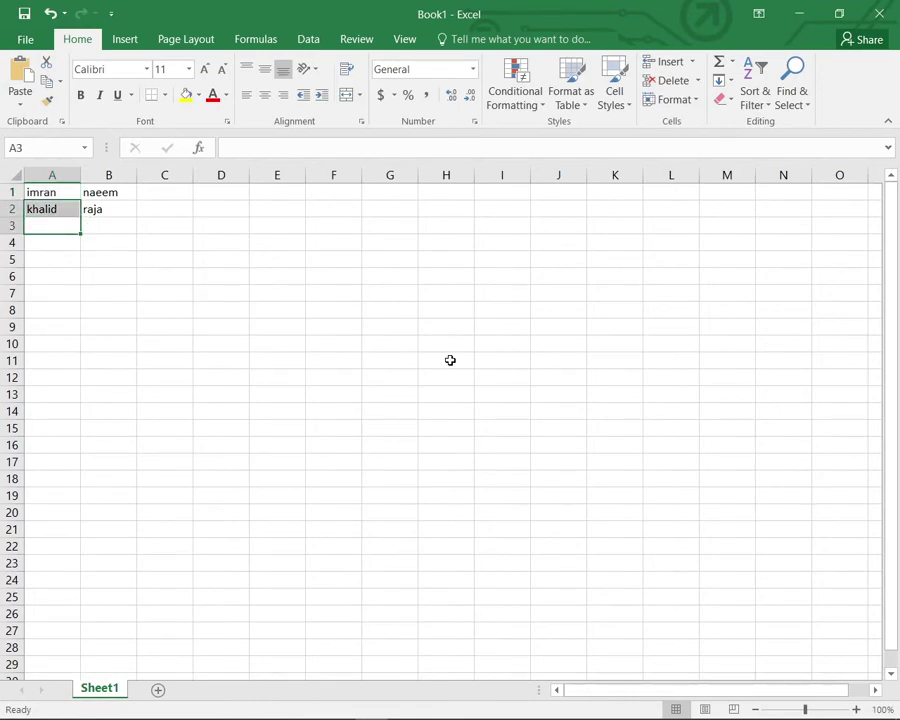
key("Up")
key("Up")
key("Down")
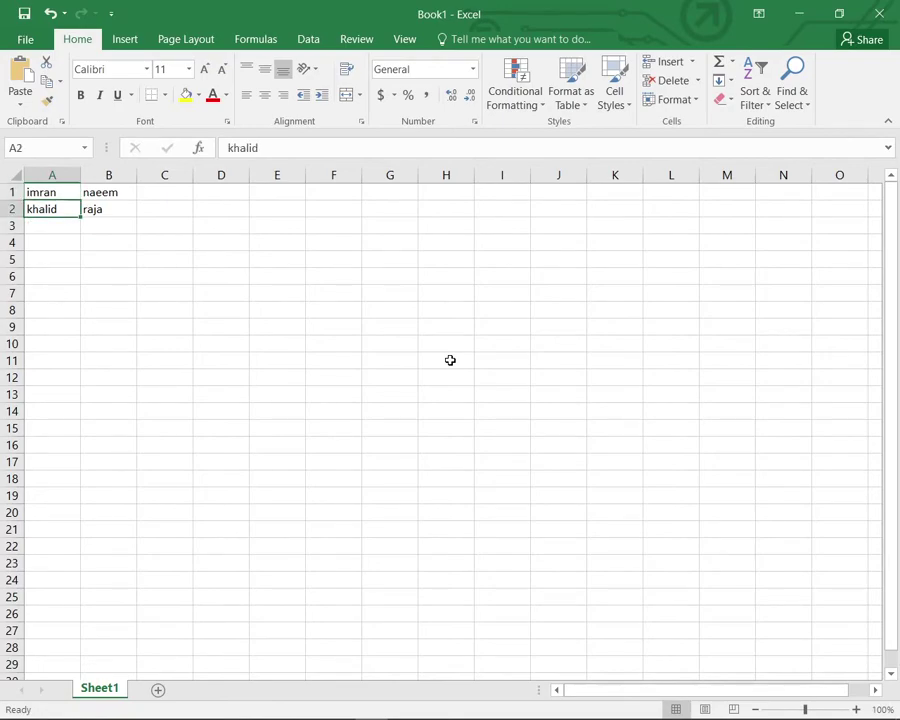
key("shift+Up")
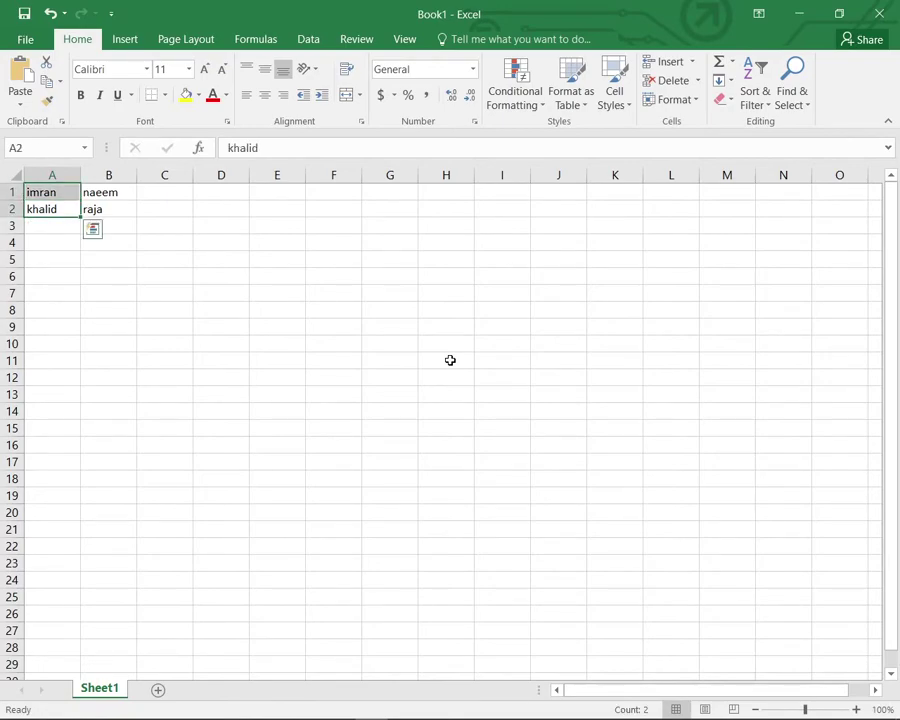
key("Down")
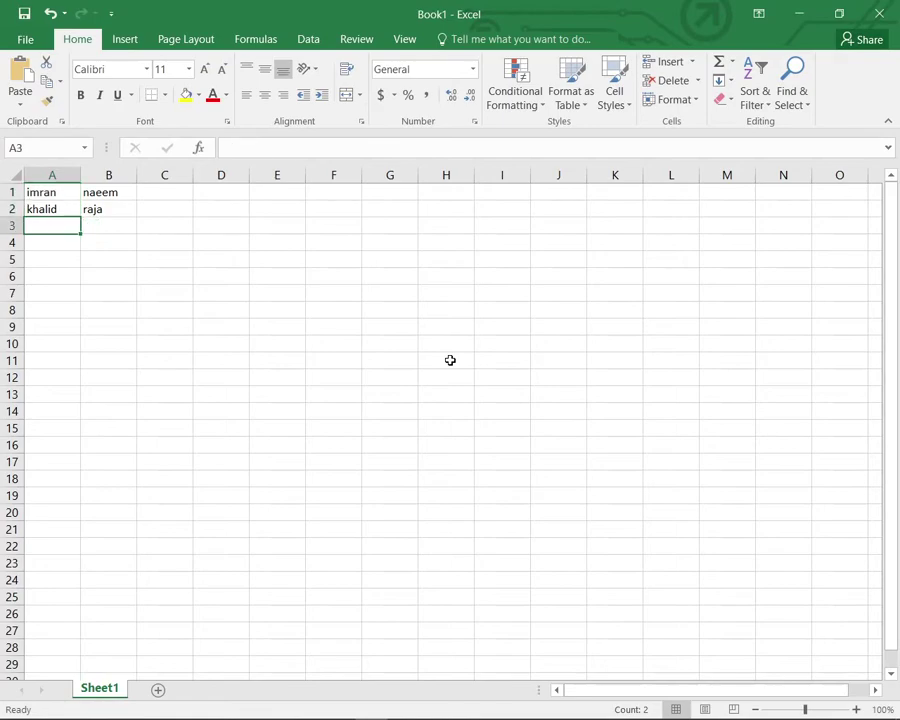
key("Up")
key("Up")
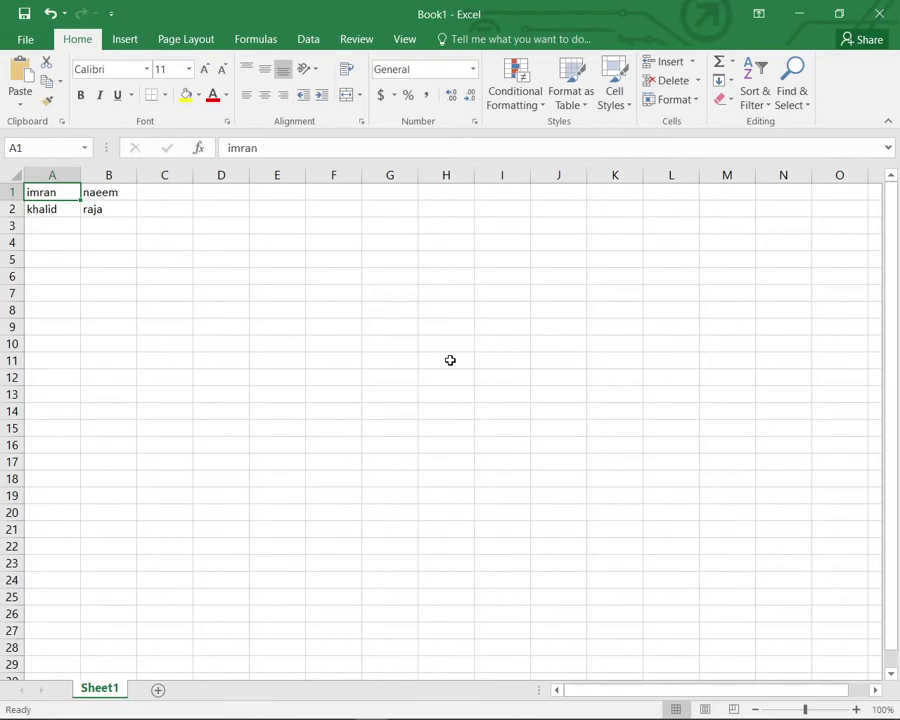
key("Down")
key("shift+Right")
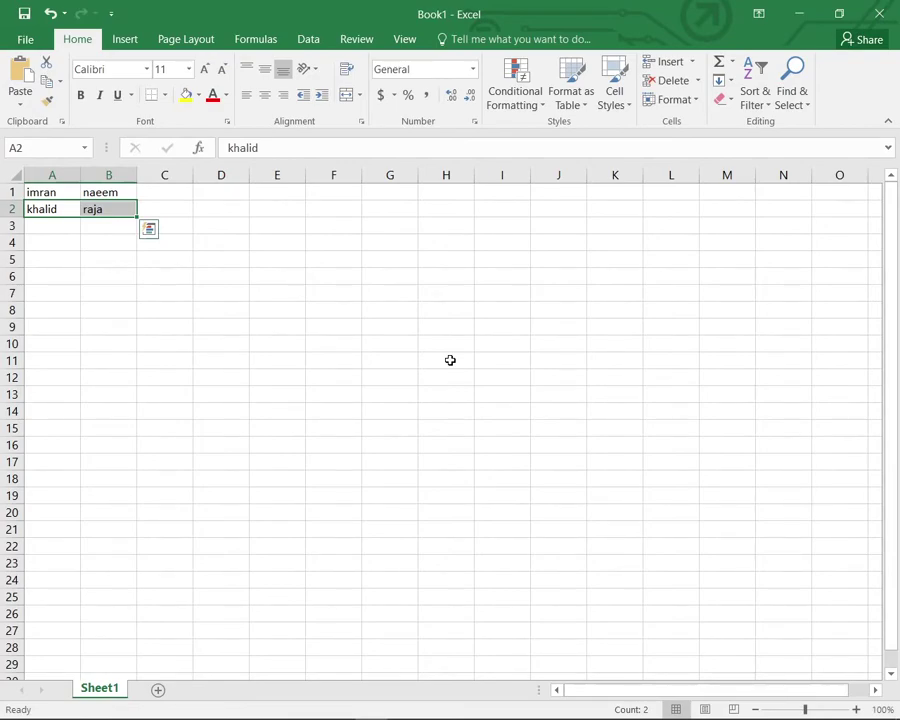
key("shift+Left")
key("Right")
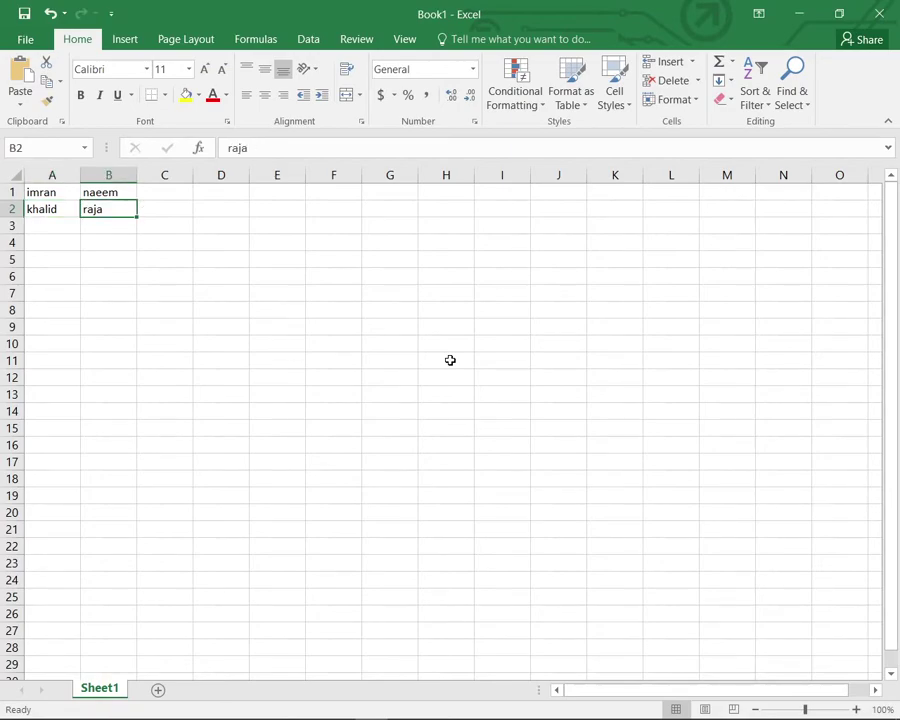
key("shift+Left")
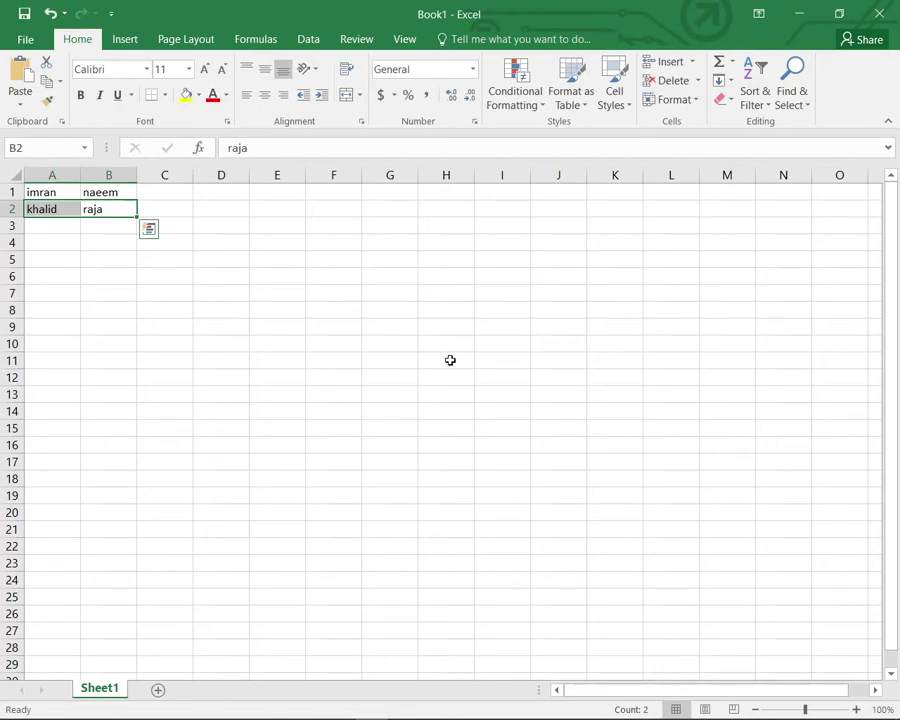
key("Up")
key("Down")
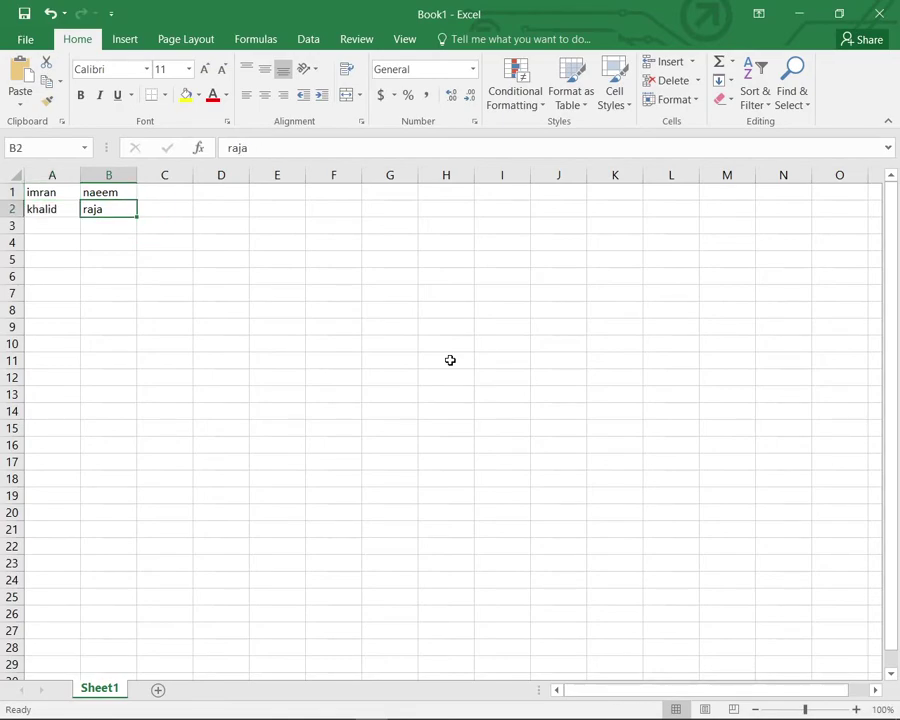
key("Left")
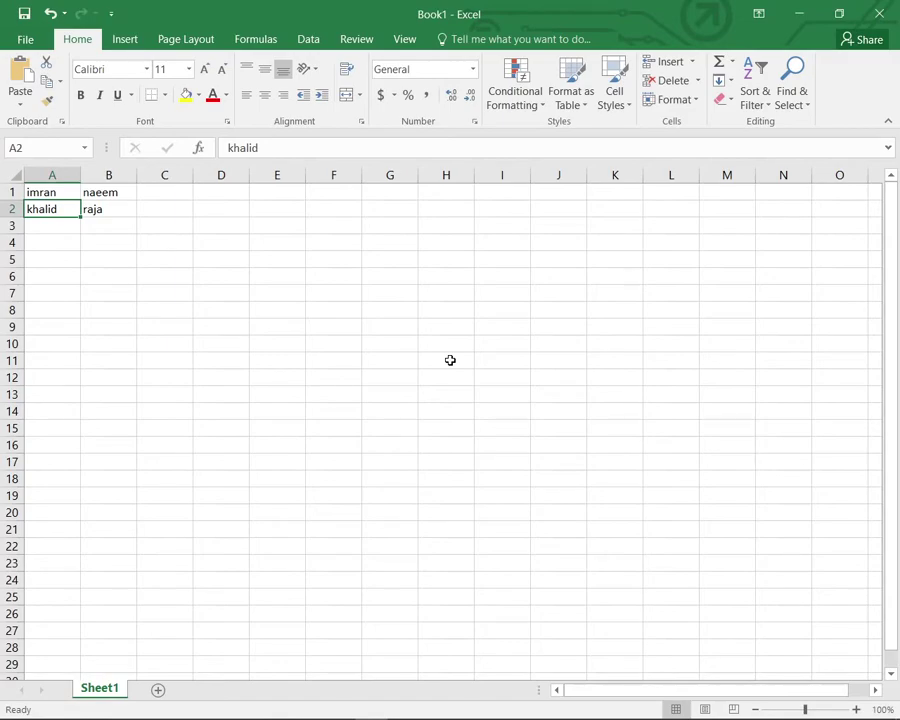
key("End")
key("Down")
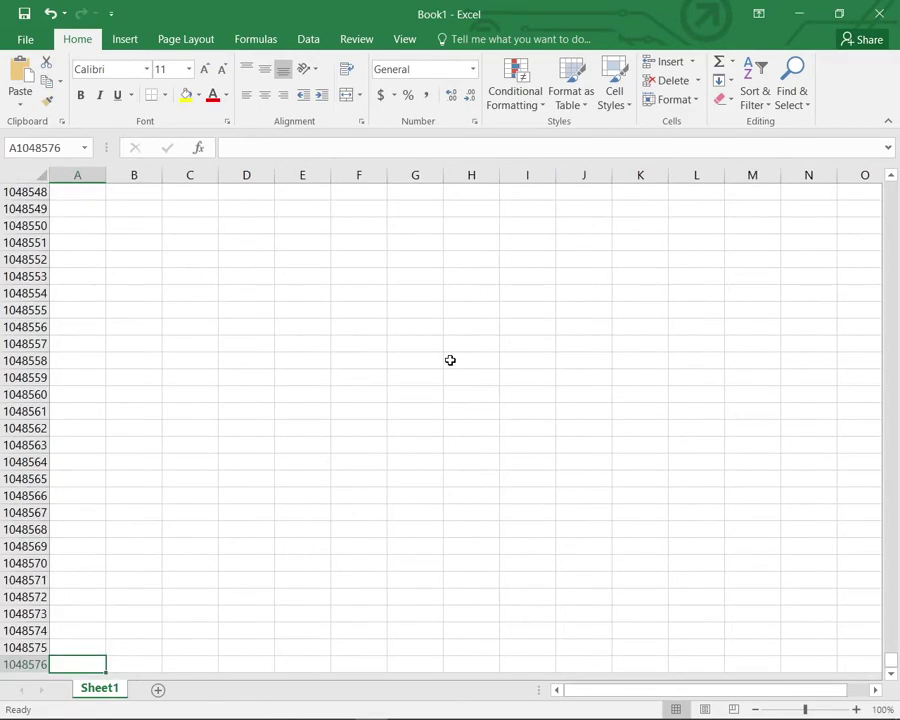
key("Up")
key("Up")
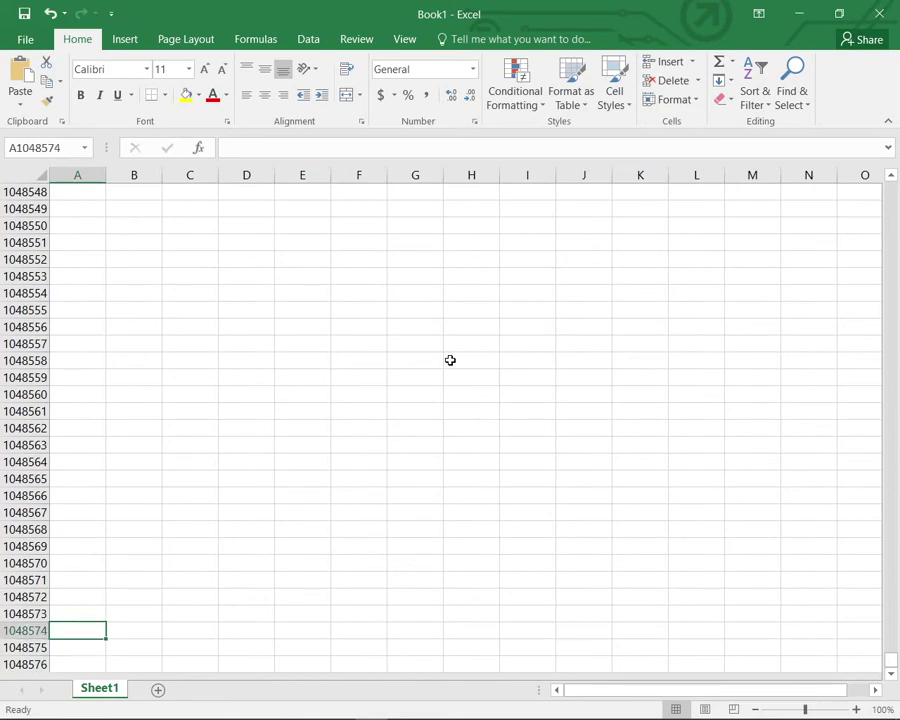
key("Up")
key("Up")
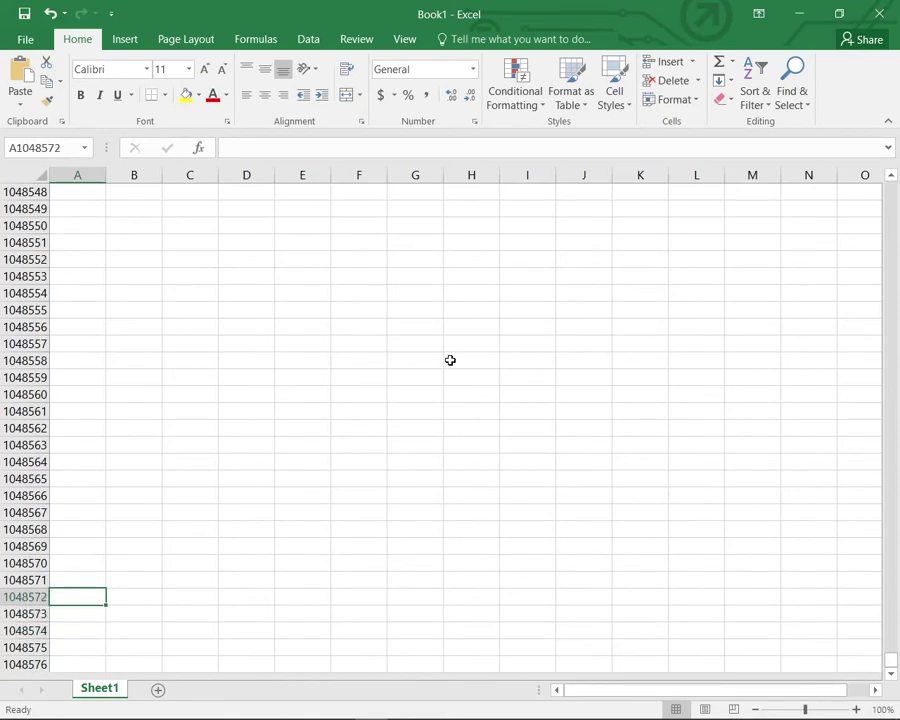
key("ctrl+Home")
key("Down")
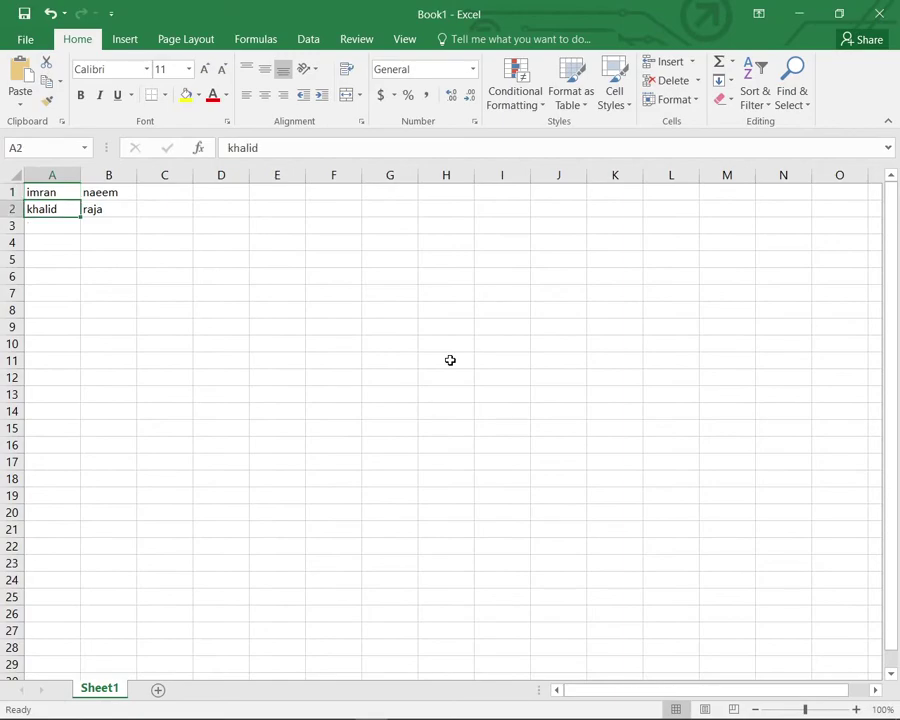
key("Up")
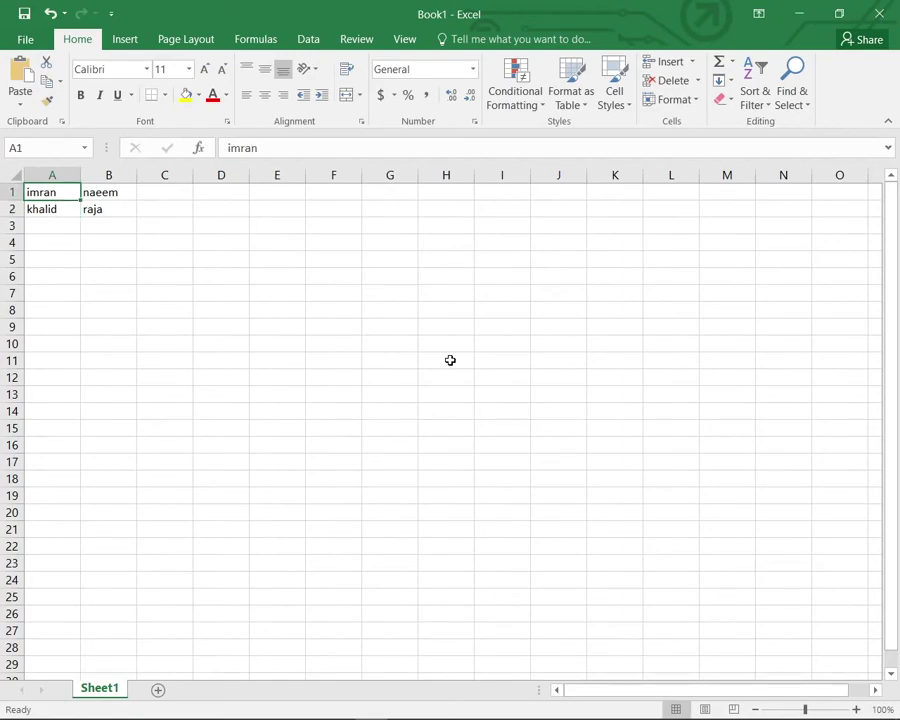
key("End")
key("Down")
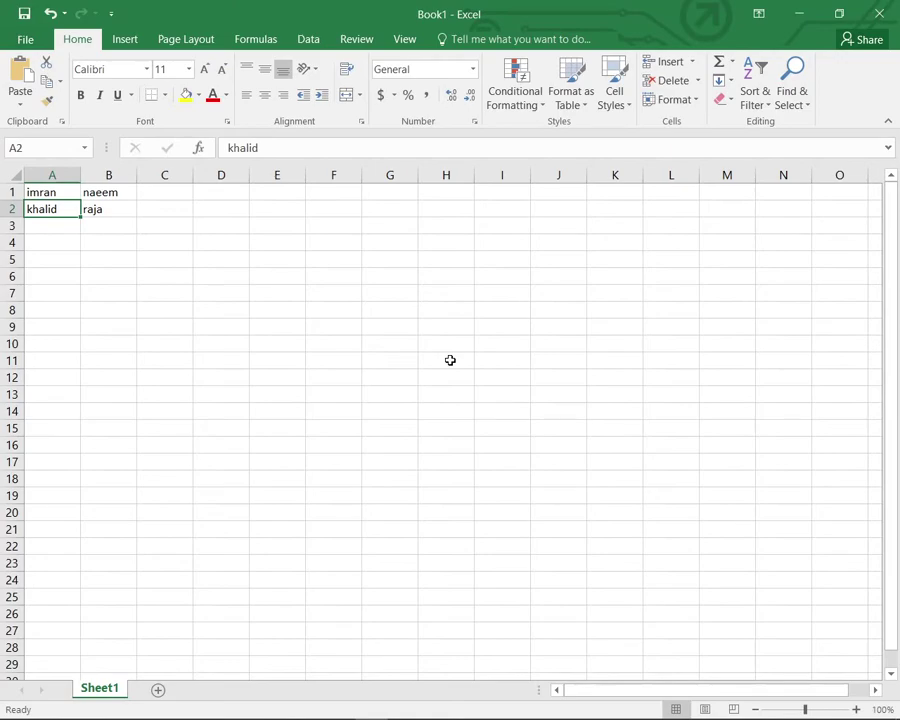
key("Up")
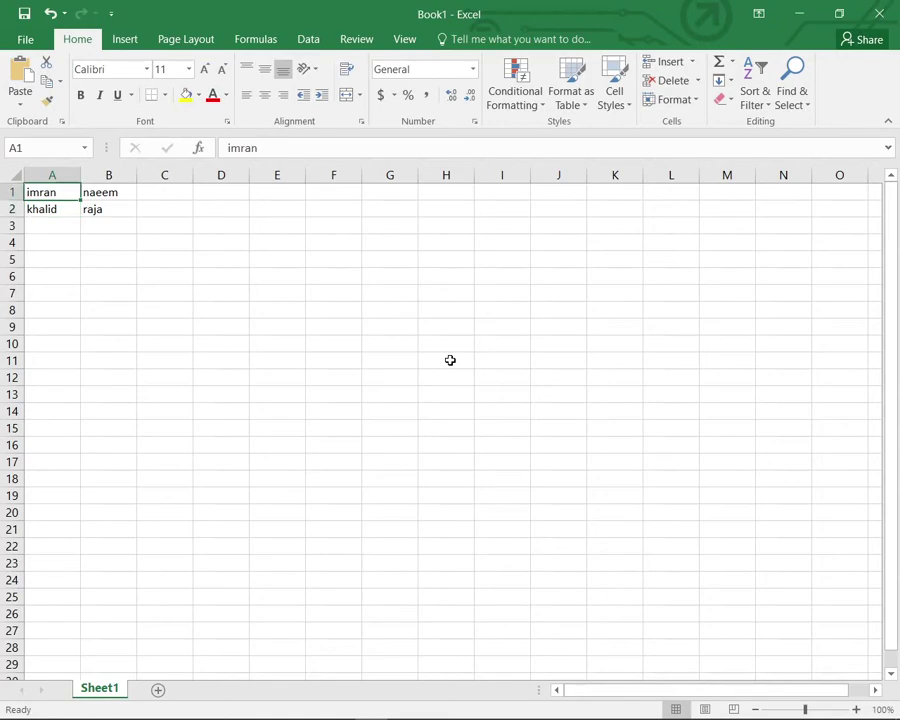
key("Down")
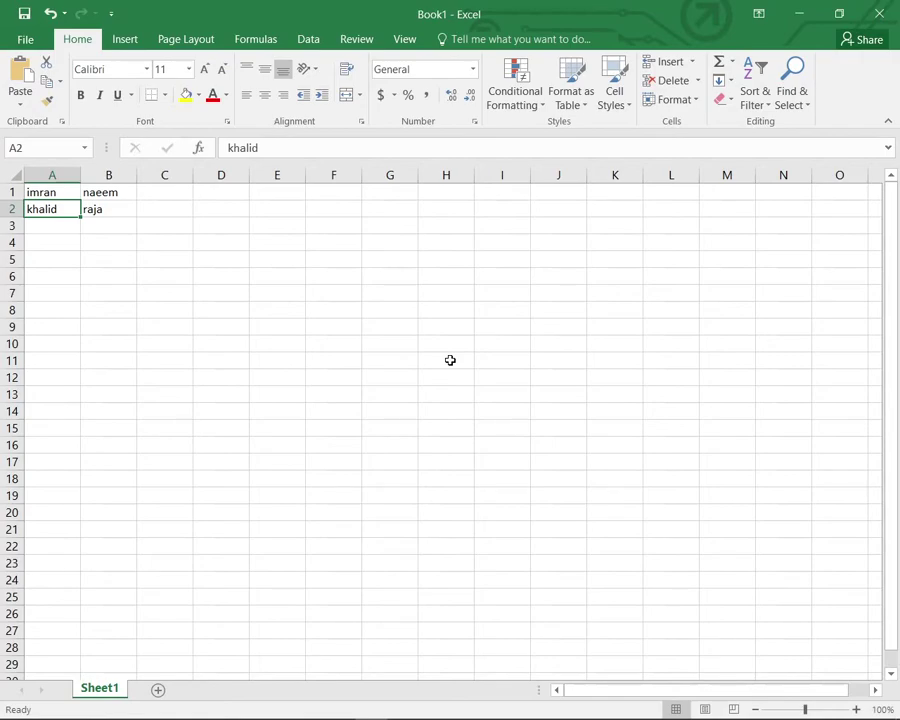
Select A1:A2, then move along row 2 with End+Right and the arrow keys to B2.
key("shift+Up")
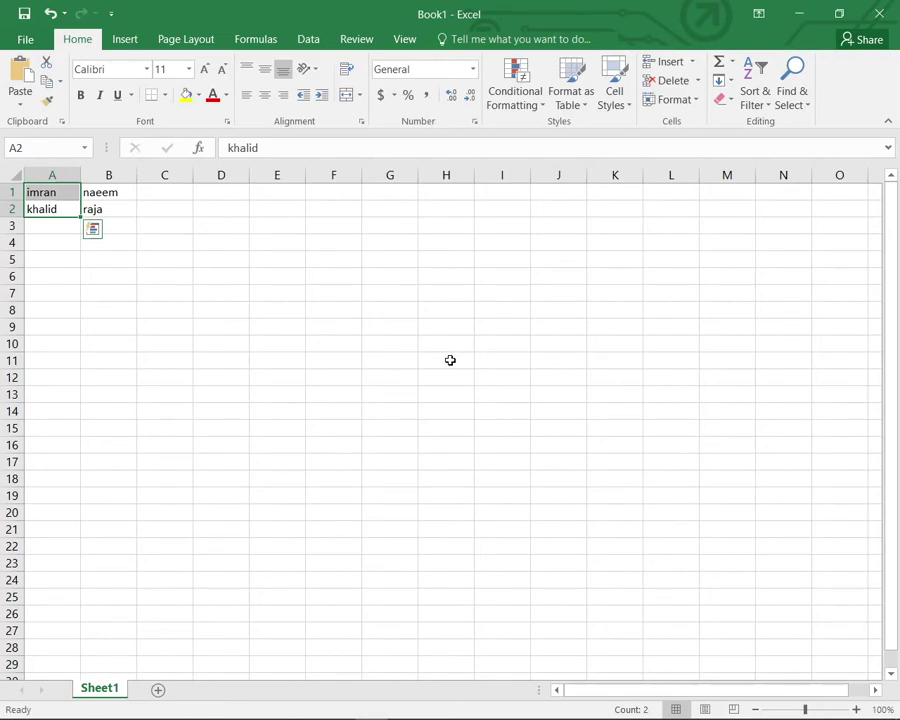
key("Down")
key("Up")
key("Up")
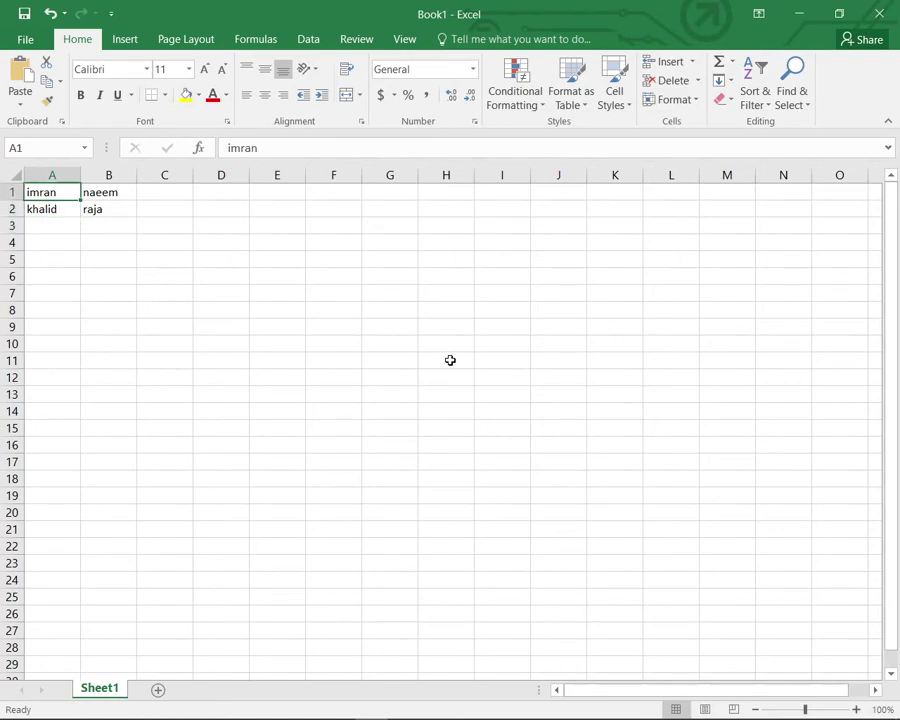
key("Down")
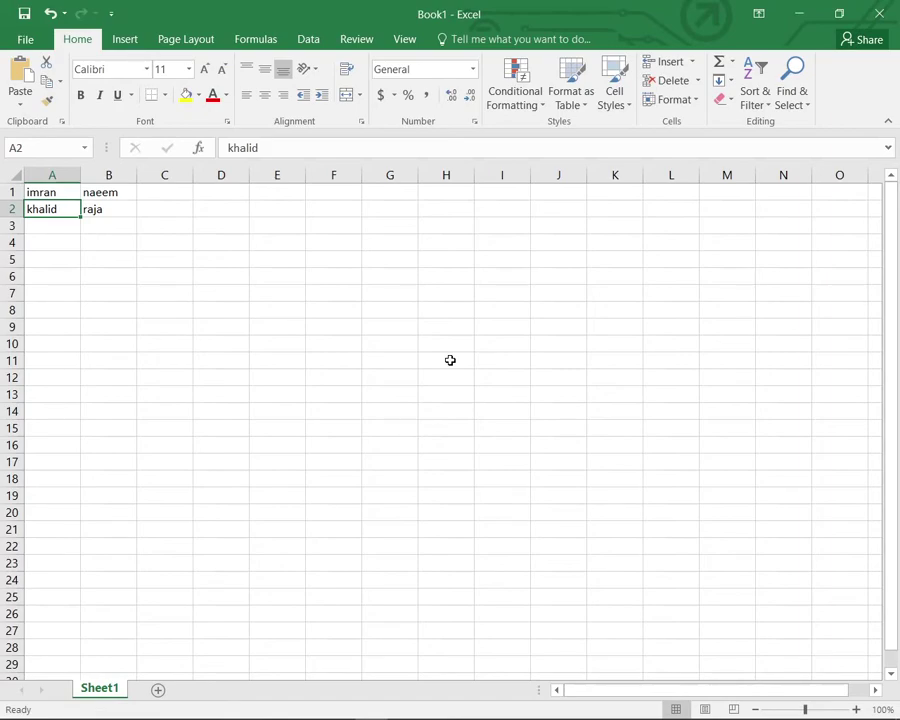
key("End")
key("Right")
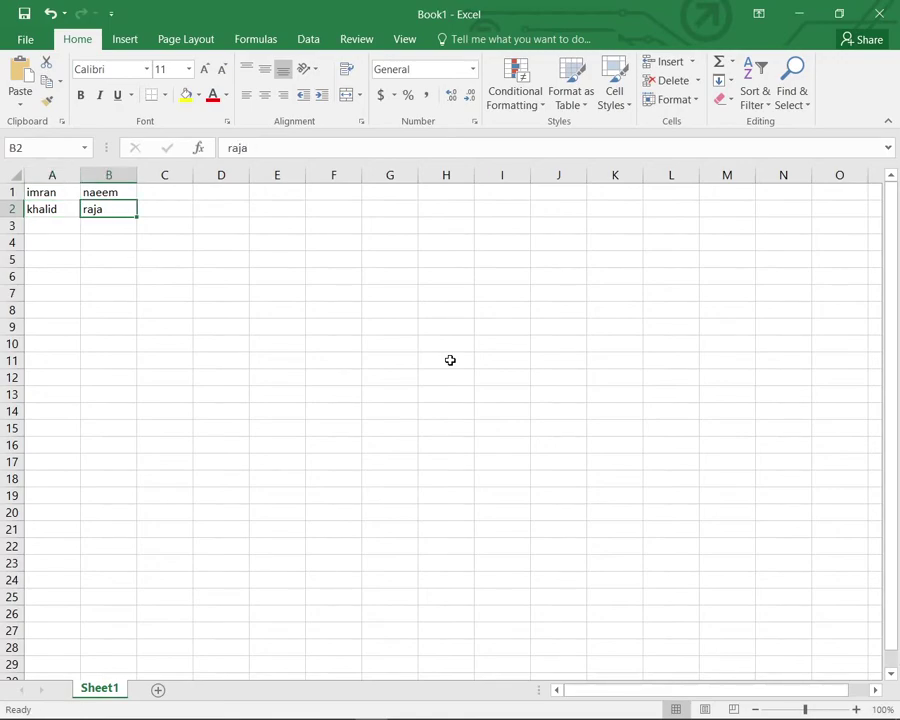
key("Left")
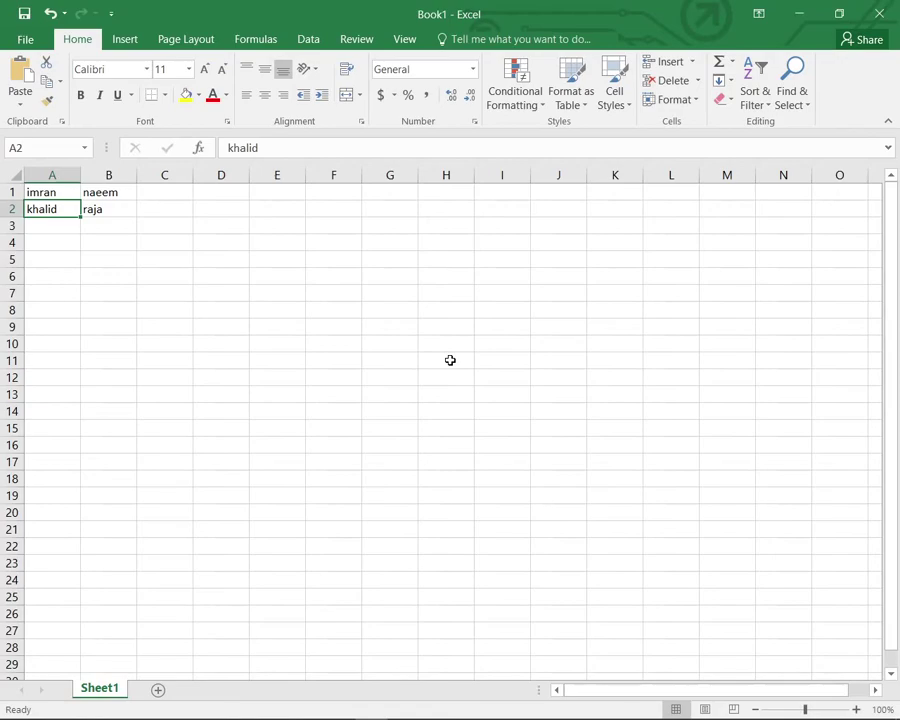
key("Right")
key("Left")
key("Right")
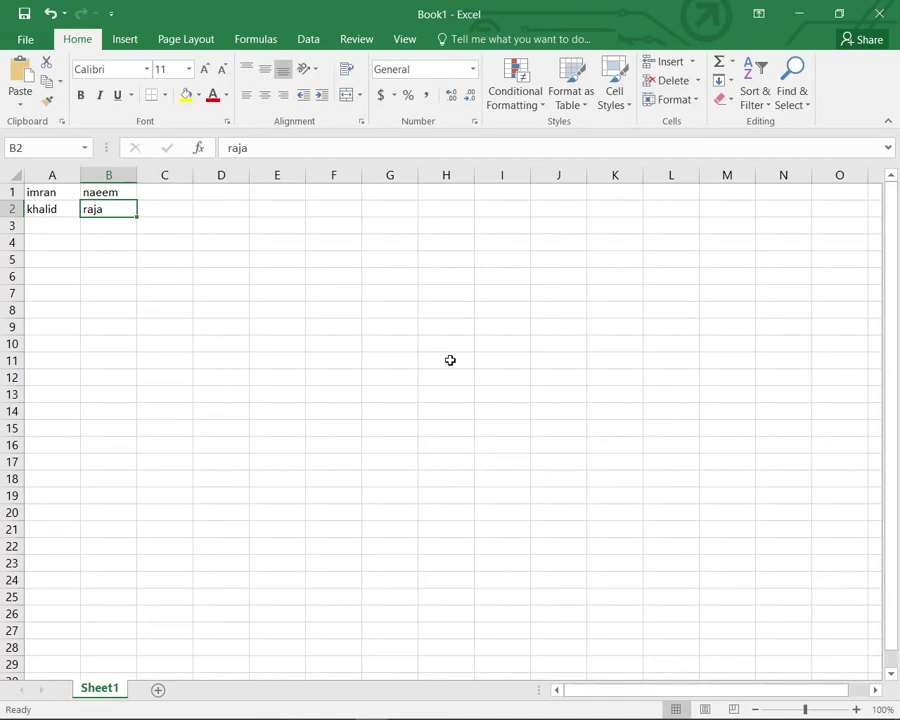
Select A2:B2, then B1:B2, with Shift+arrows, and return to A1.
key("shift+Left")
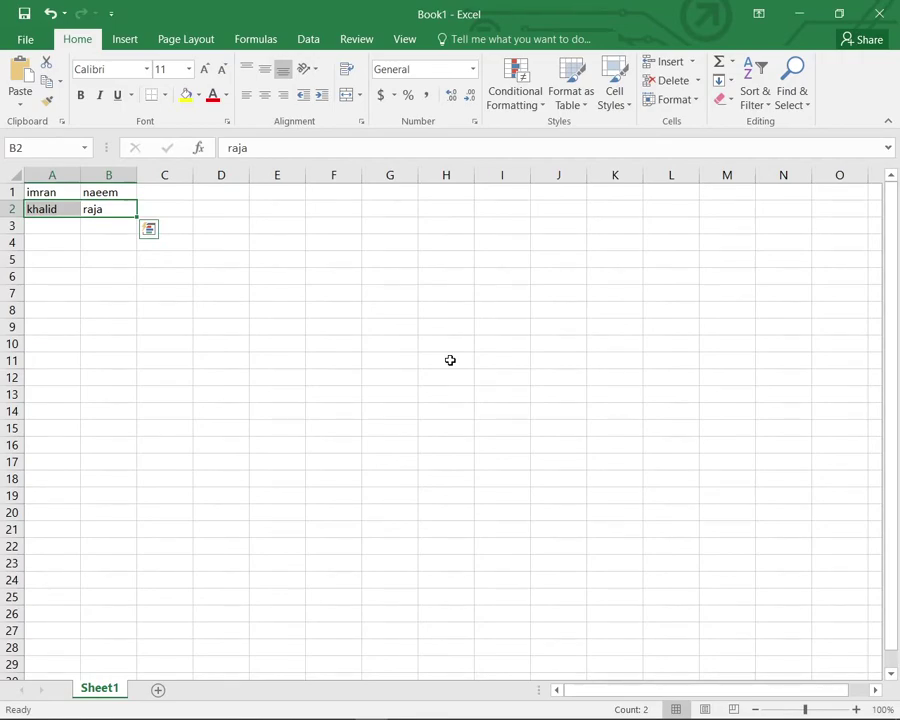
key("Up")
key("Down")
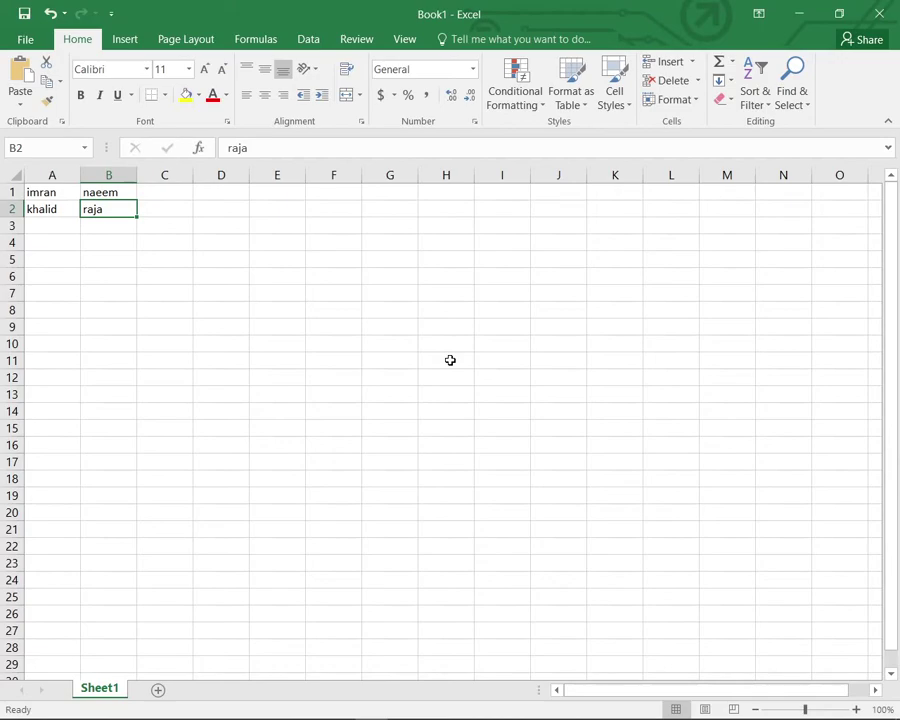
key("shift+Up")
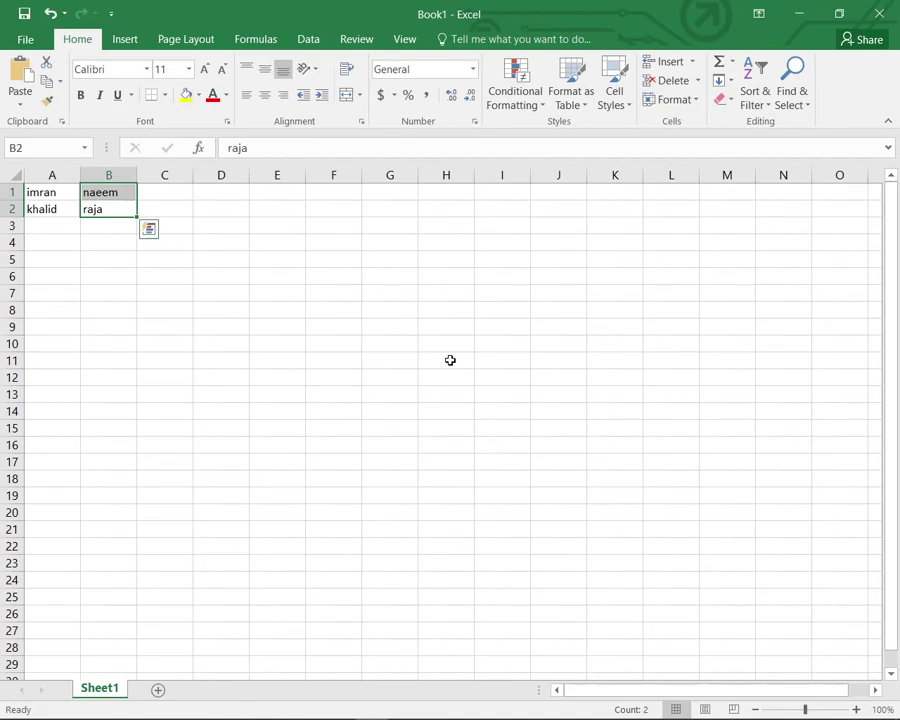
key("Up")
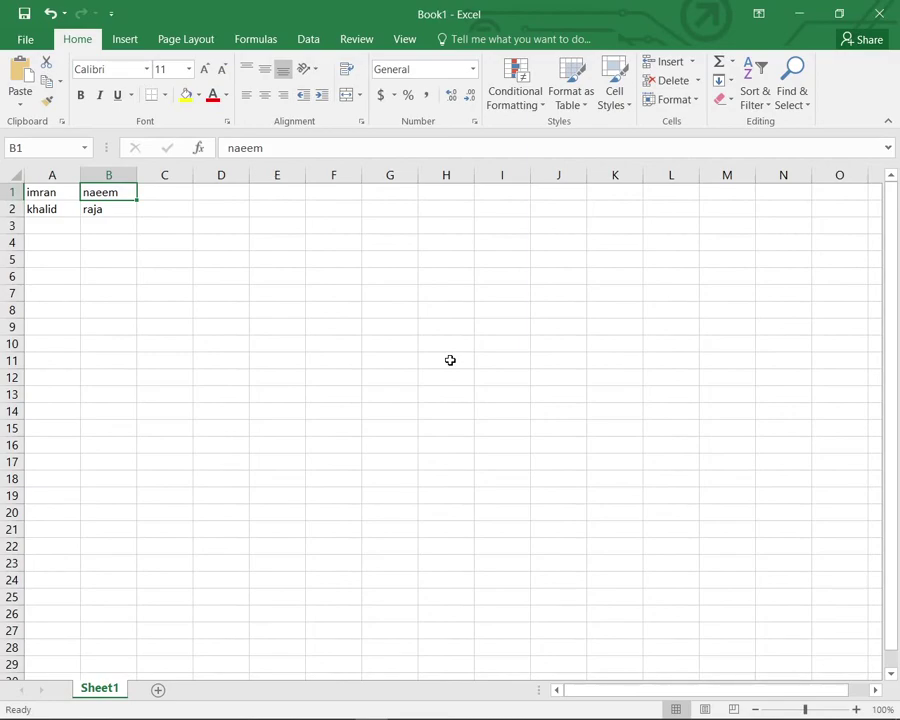
key("Left")
key("Down")
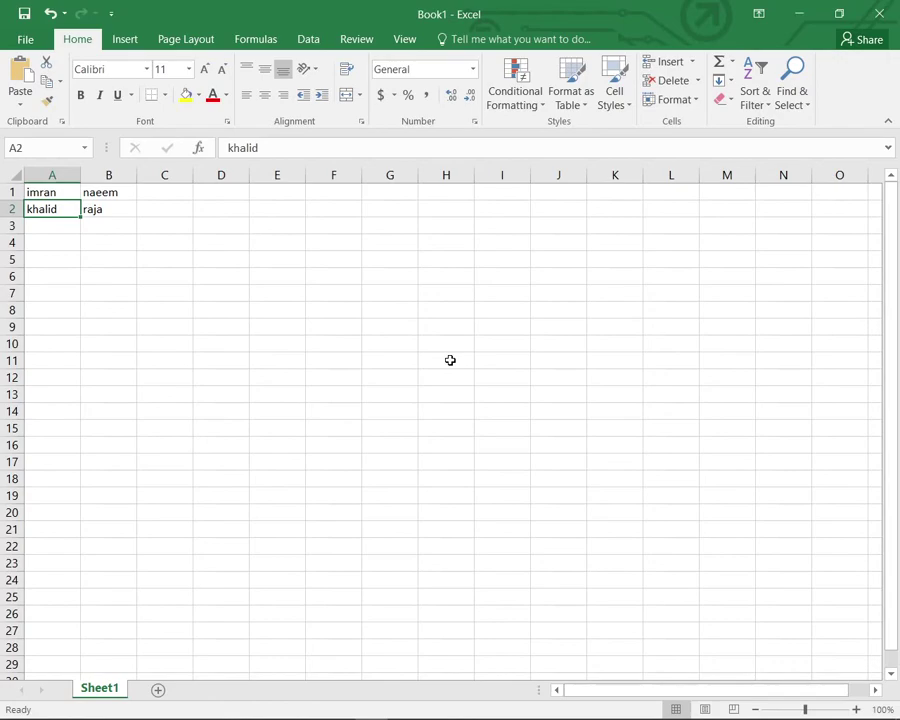
key("Up")
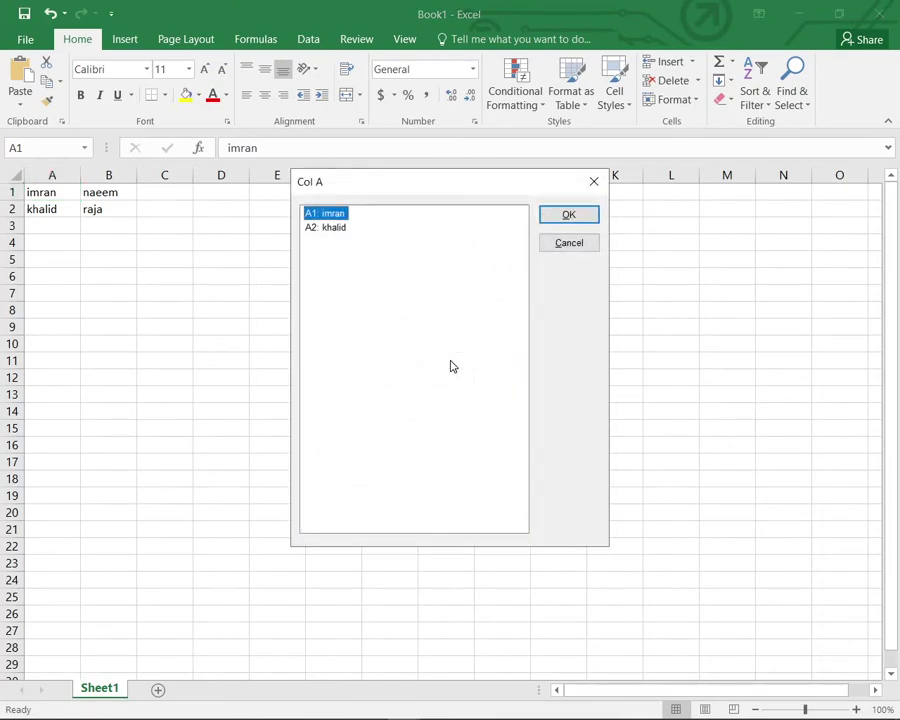
Close the column A cell list, the Cells with Data list, and the Move to Worksheet list showing Sheet1.
key("Return")
key("Return")
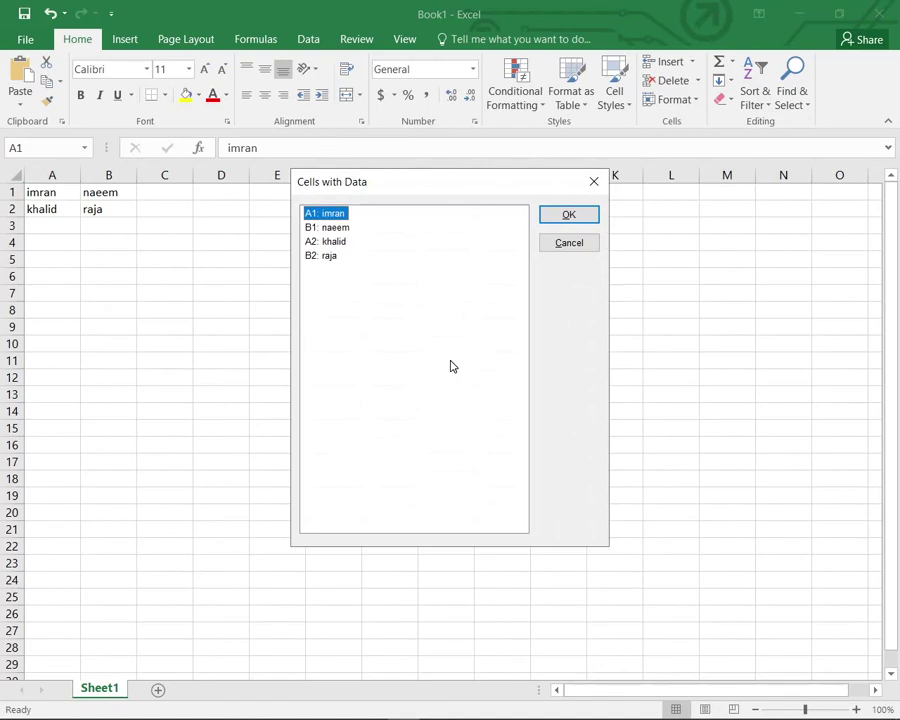
key("Return")
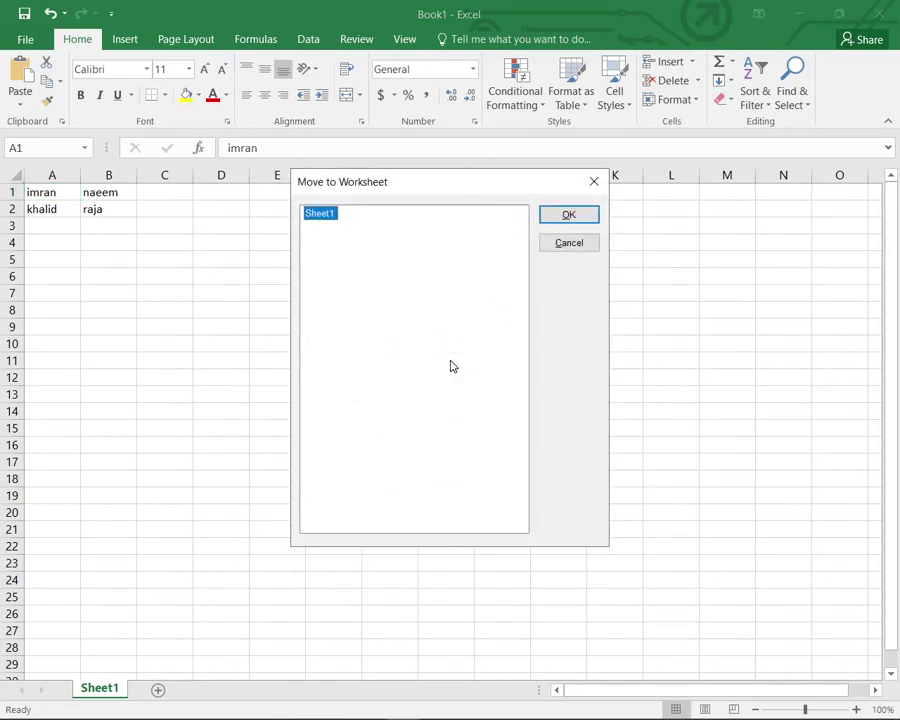
key("Return")
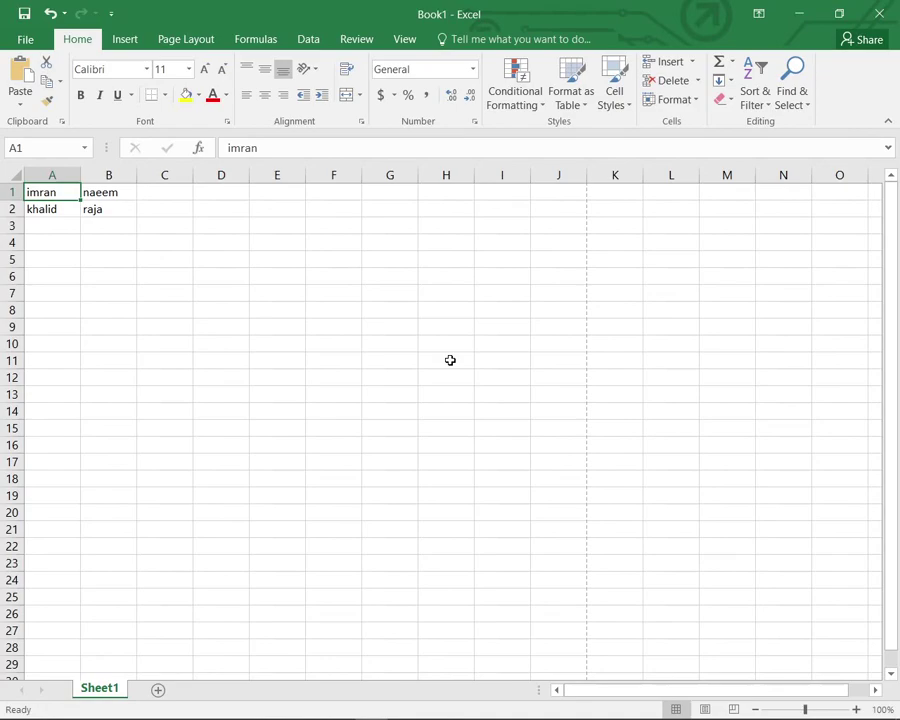
Move the selection down to cell A2.
key("Down")
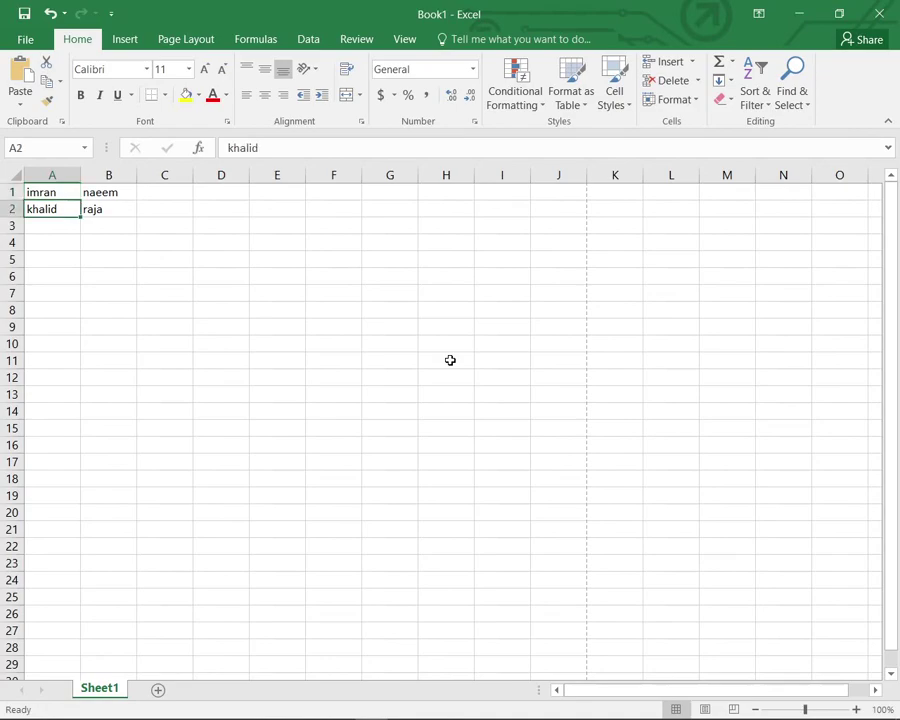